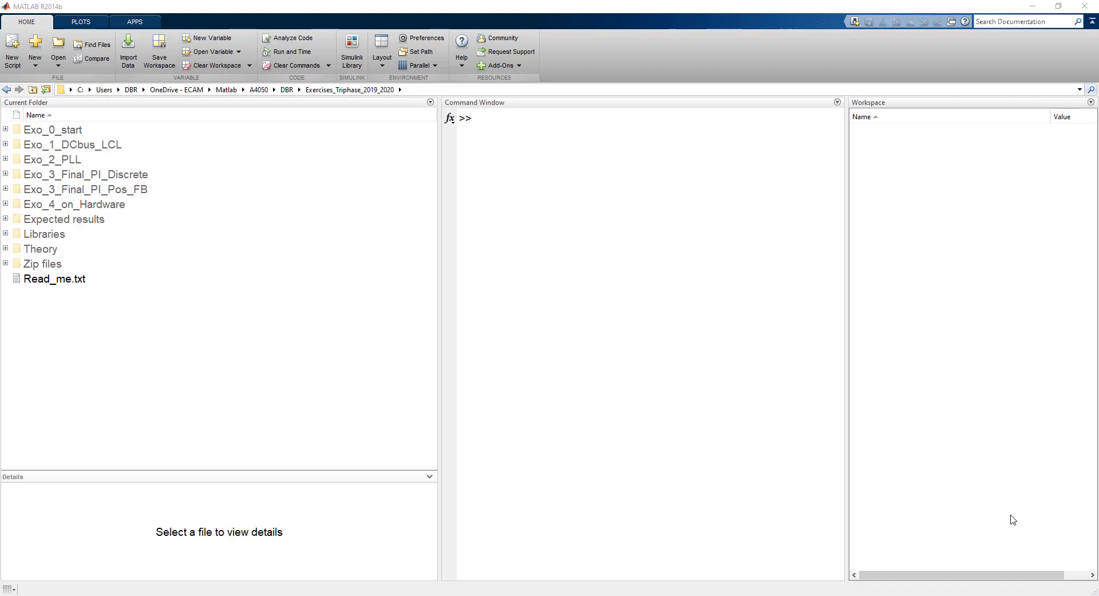
Step: Open the Exo_3_Final_PI_Pos_FB folder and select Grid_converter_control_exo_3.slx to show its details
double_click(109, 191)
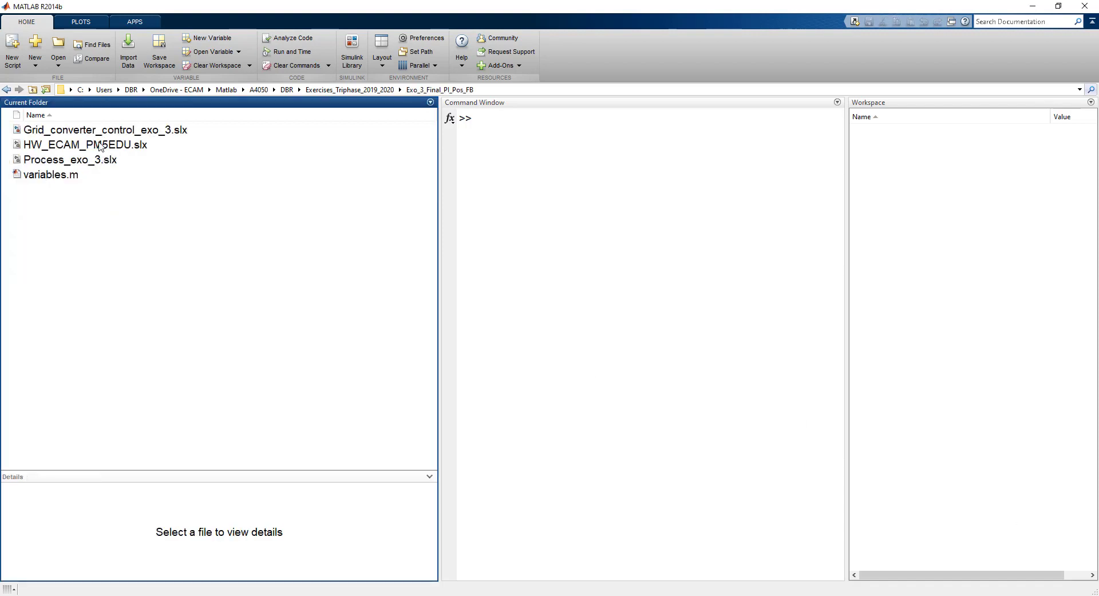
click(99, 135)
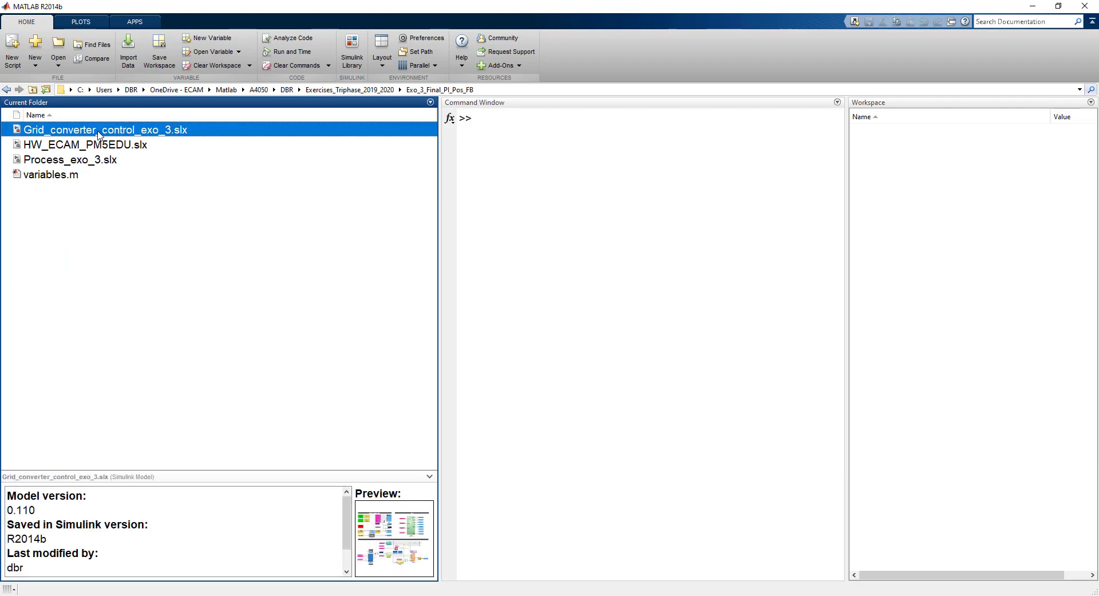
Step: Open Grid_converter_control_exo_3 maximized and scroll down to the PLL and PI controller blocks
double_click(98, 135)
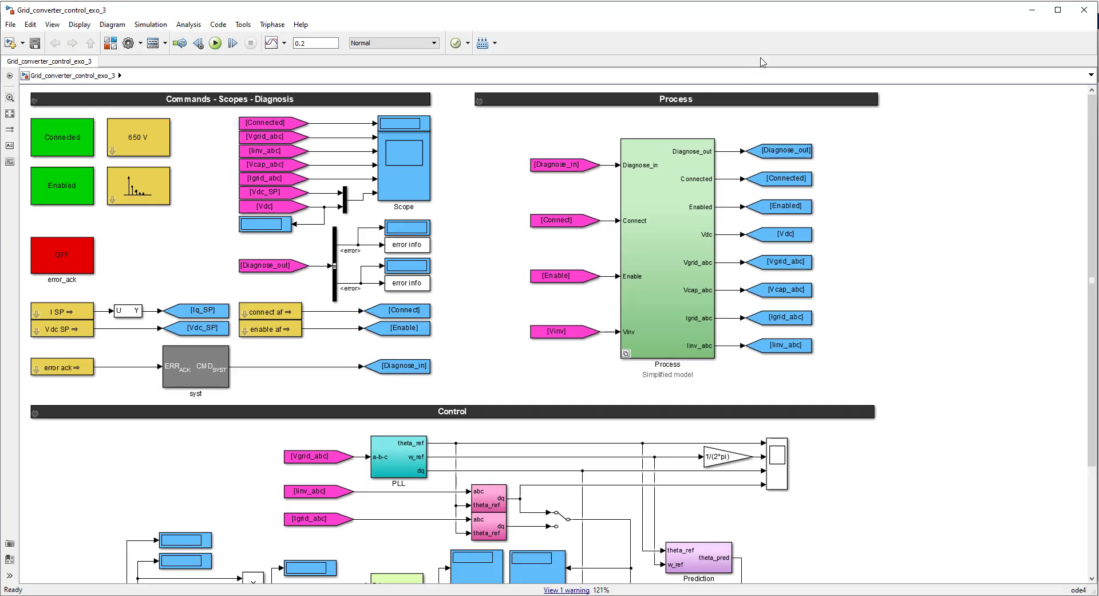
click(1058, 10)
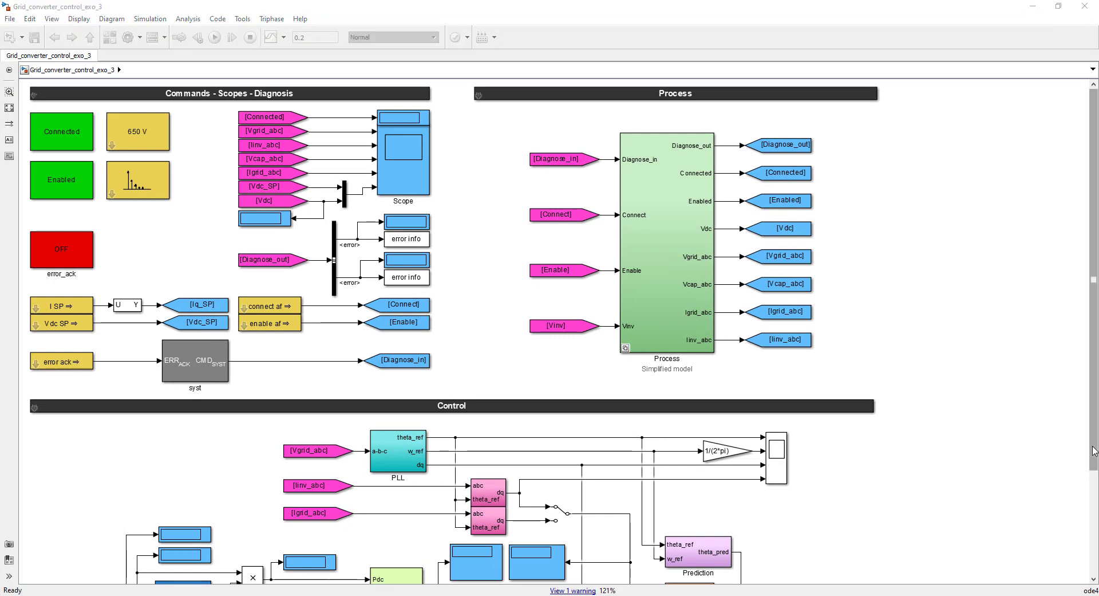
drag(1094, 449, 1094, 555)
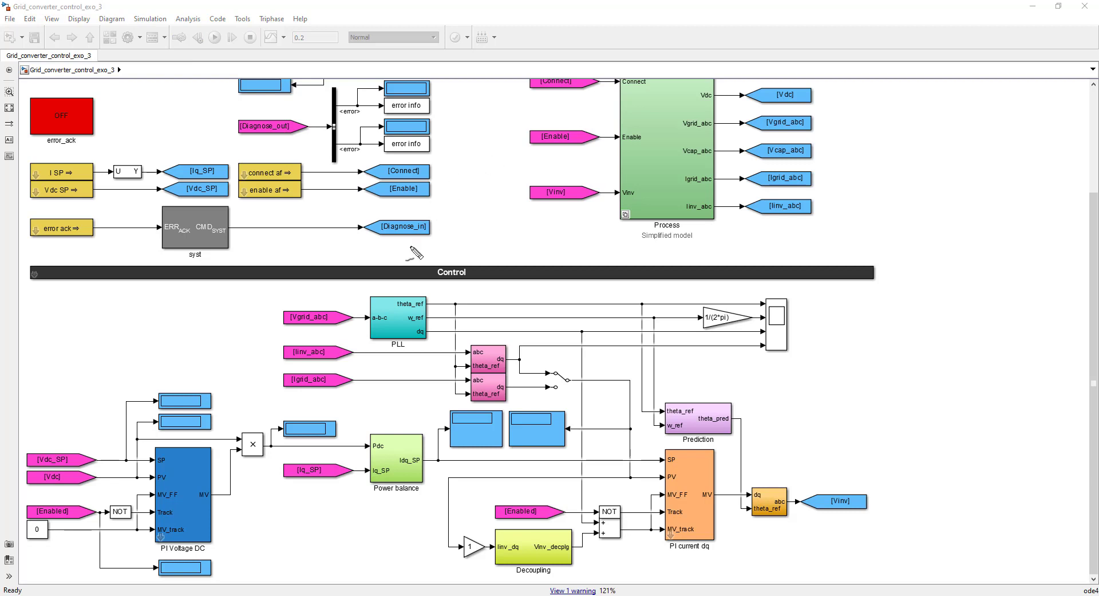
drag(215, 442, 150, 431)
drag(135, 433, 137, 438)
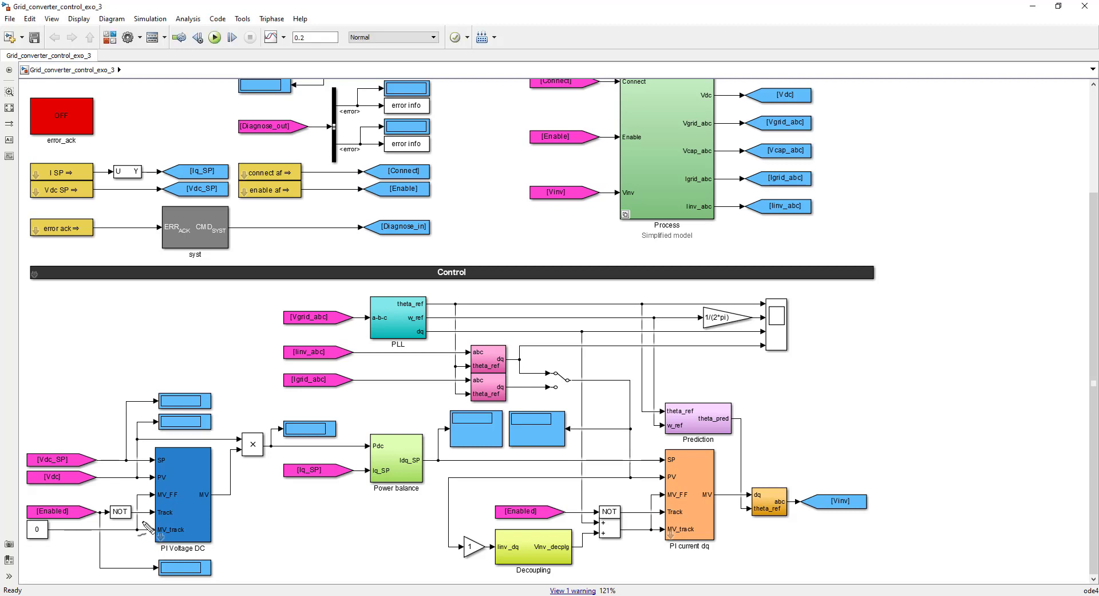
double_click(189, 503)
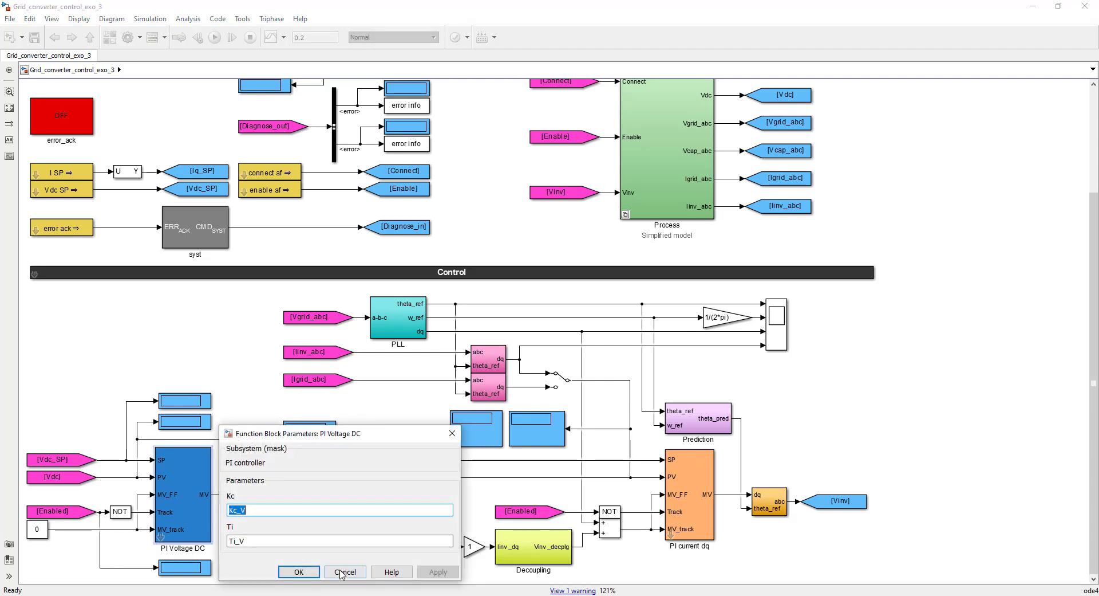
click(343, 571)
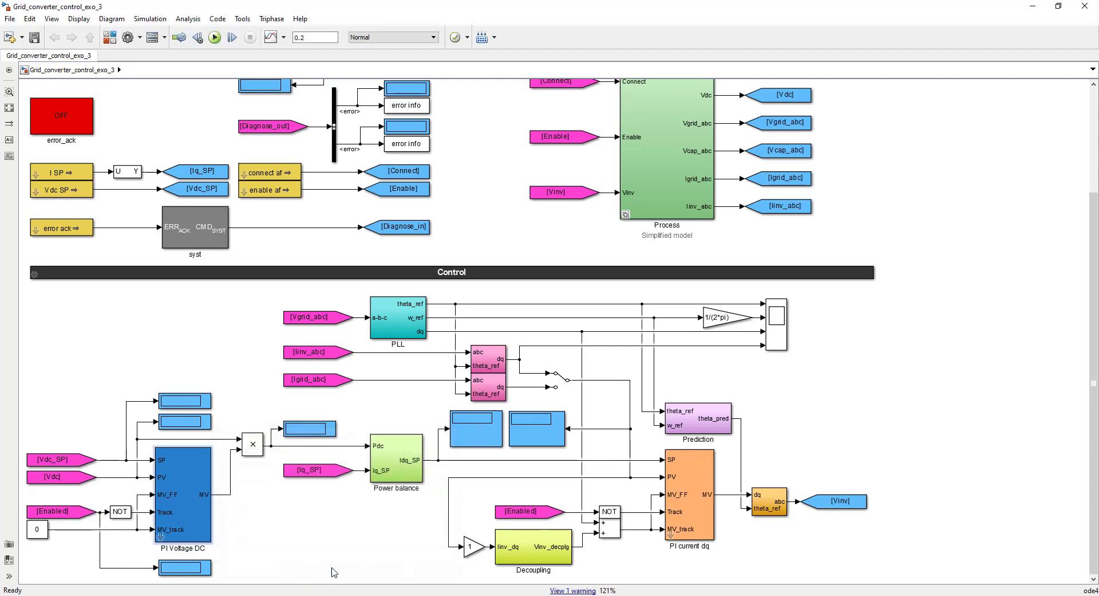
click(158, 538)
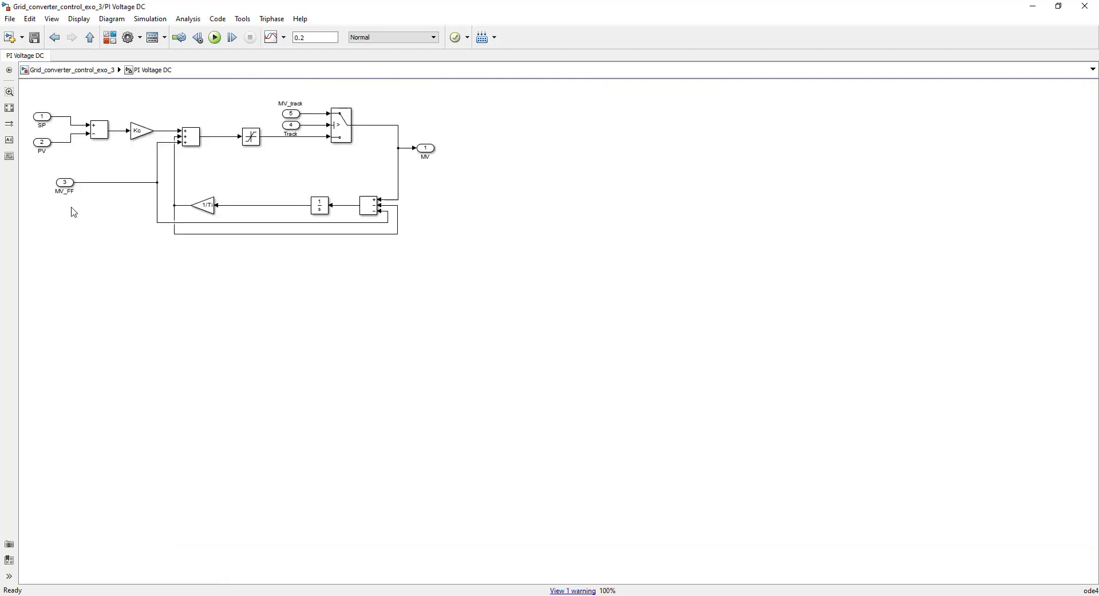
click(70, 71)
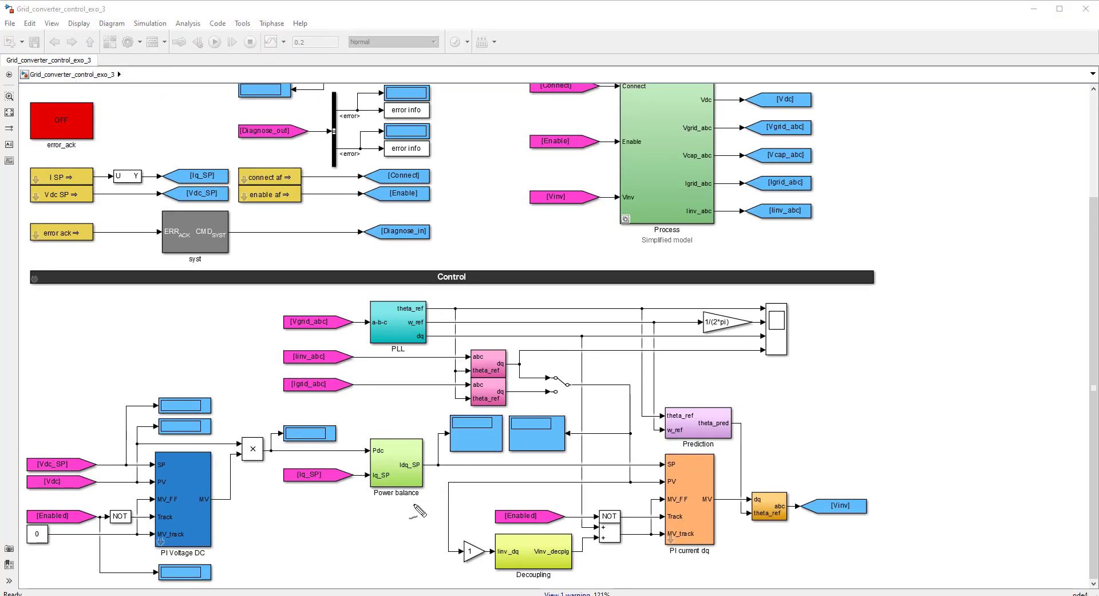
drag(423, 507, 268, 502)
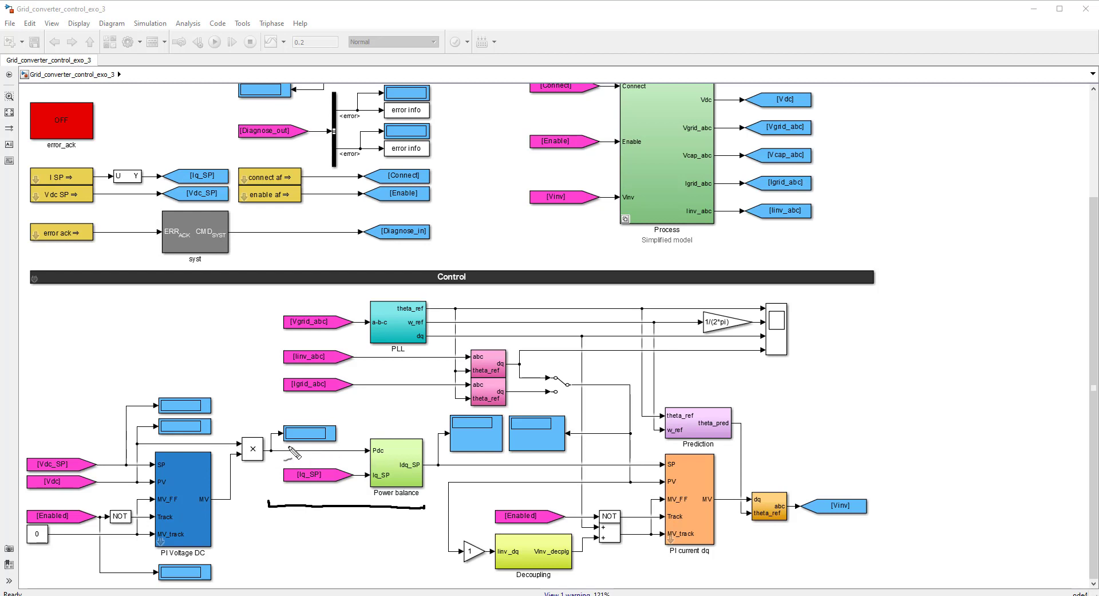
key(Escape)
click(410, 482)
double_click(410, 482)
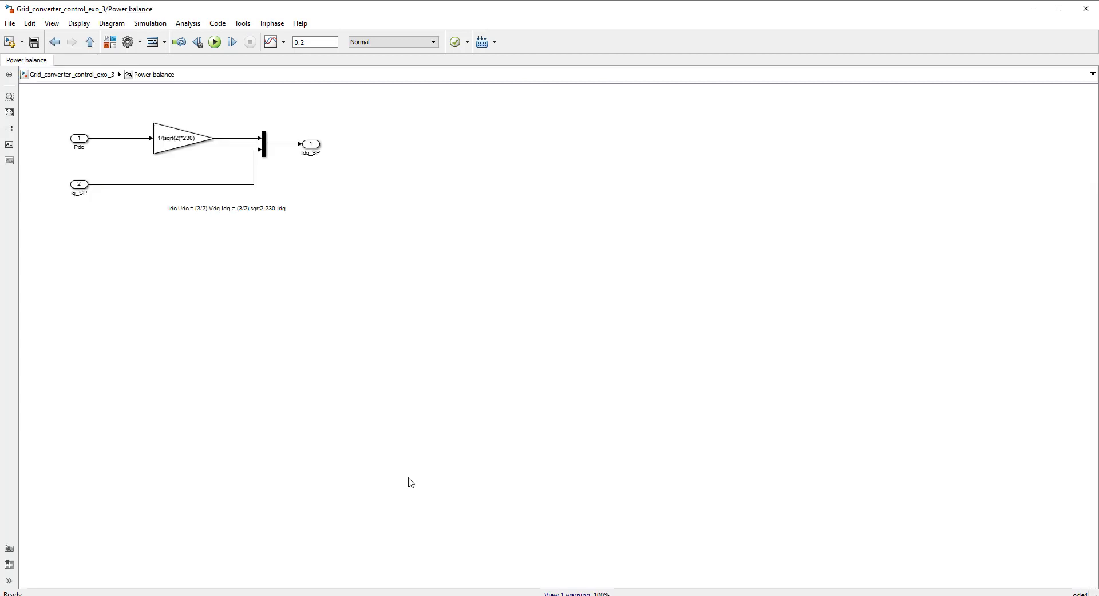
click(190, 153)
click(191, 173)
click(68, 74)
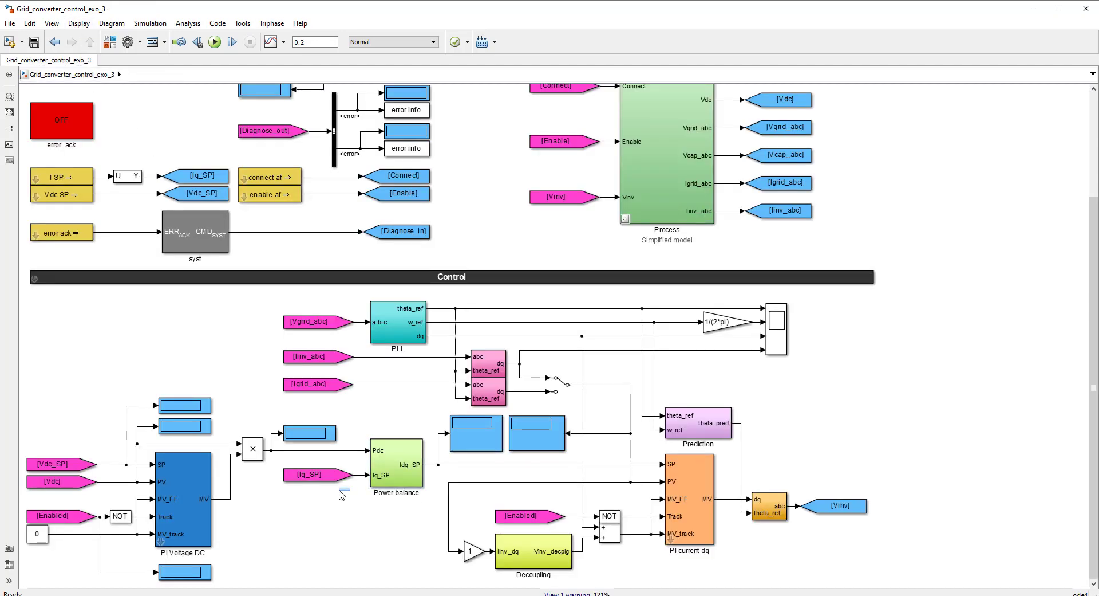
click(311, 478)
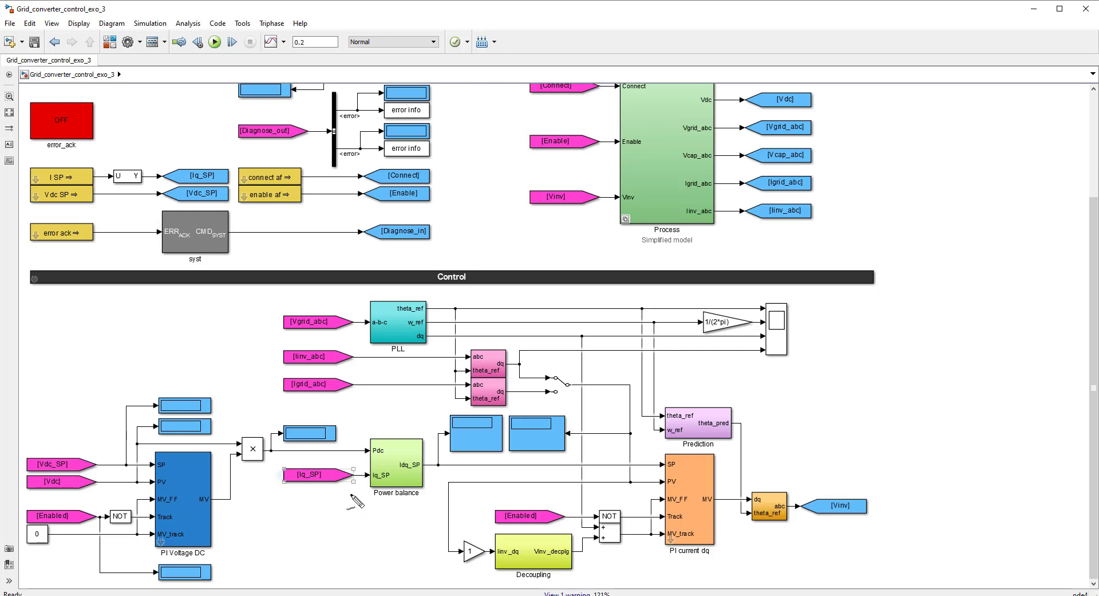
mouse_move(352, 494)
mouse_down()
mouse_move(323, 507)
mouse_move(280, 493)
mouse_move(298, 491)
mouse_up()
click(302, 496)
scroll(1094, 286, up, 5)
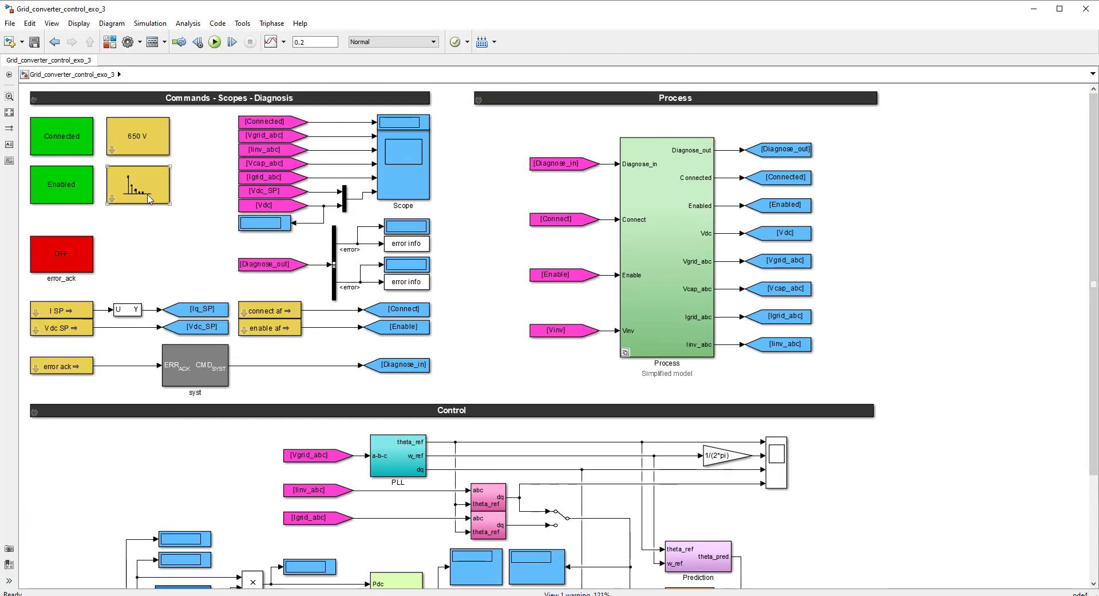
double_click(149, 198)
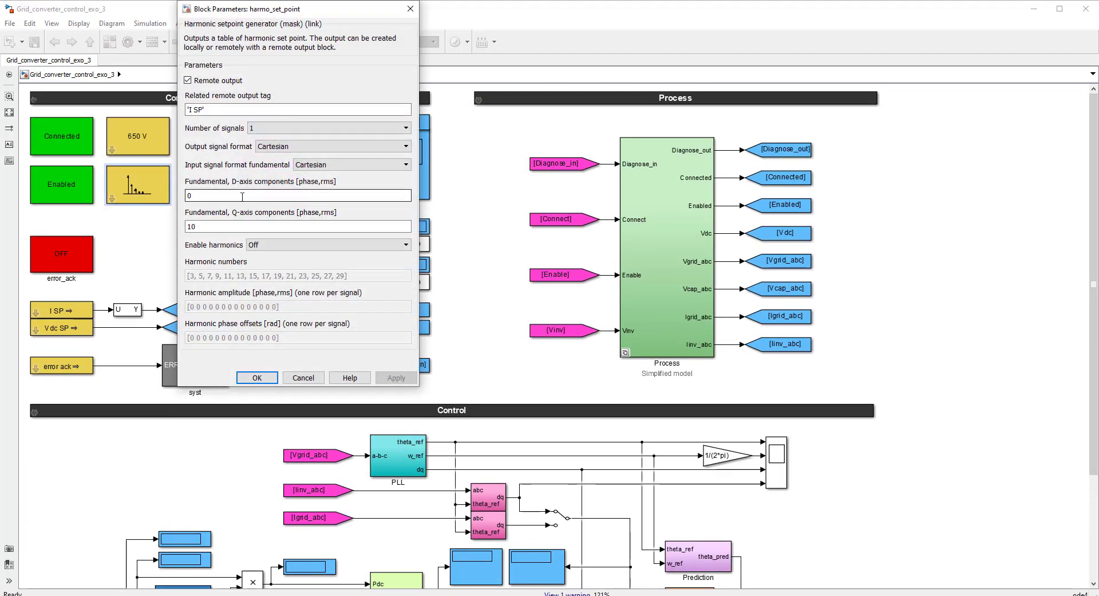
double_click(238, 225)
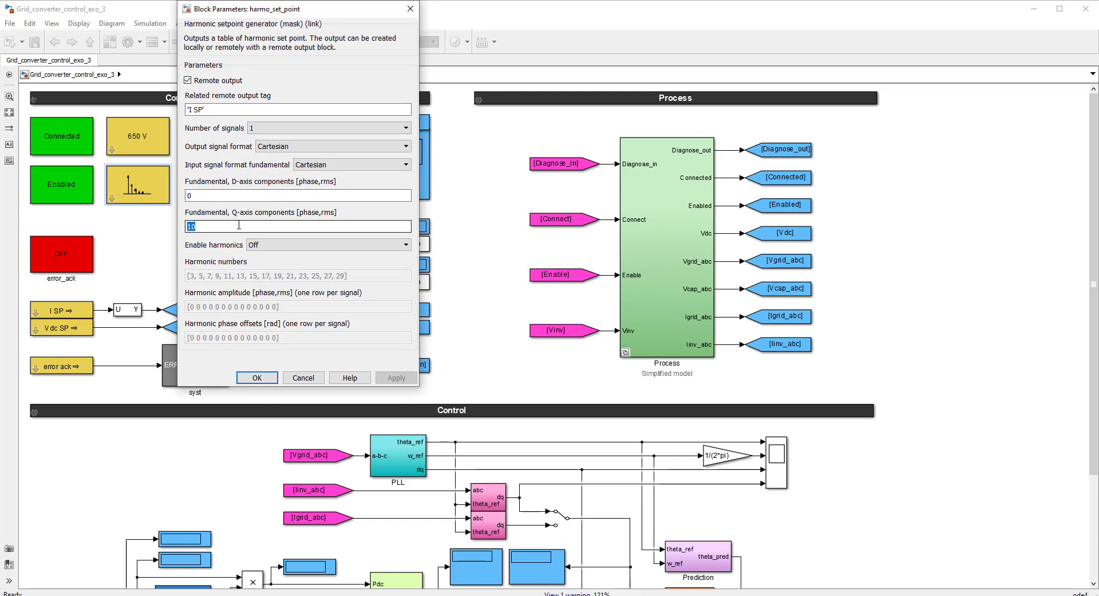
double_click(239, 195)
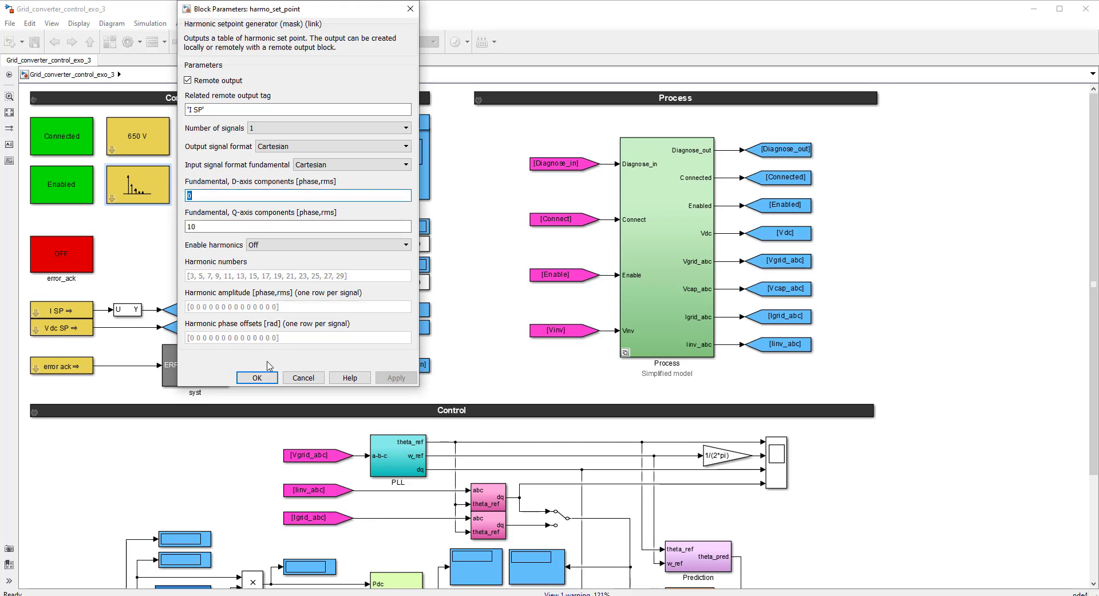
click(304, 378)
click(144, 139)
double_click(143, 139)
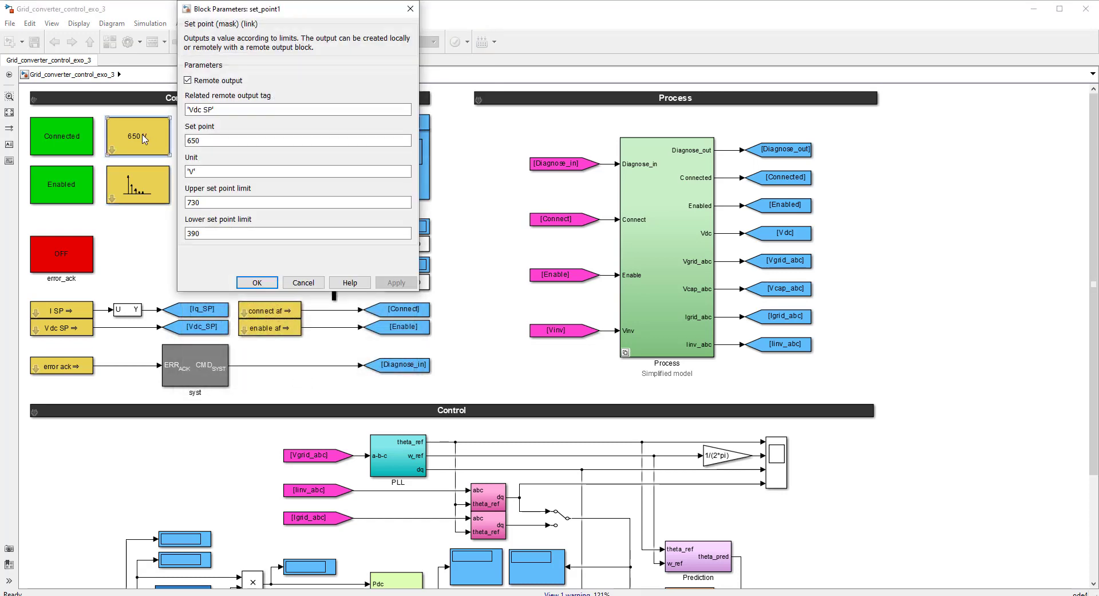
click(210, 141)
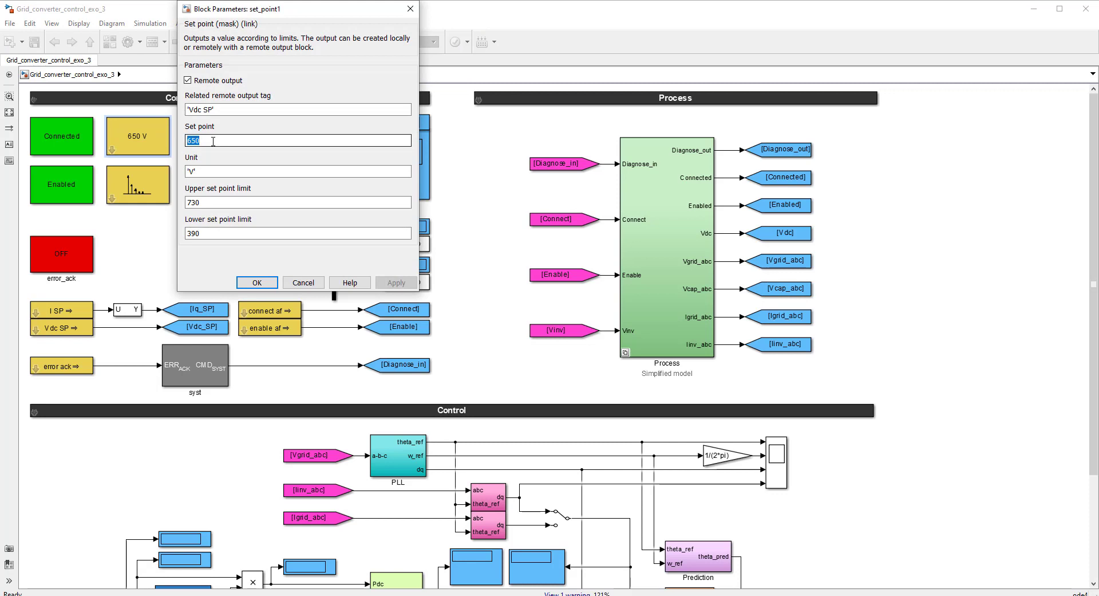
click(304, 283)
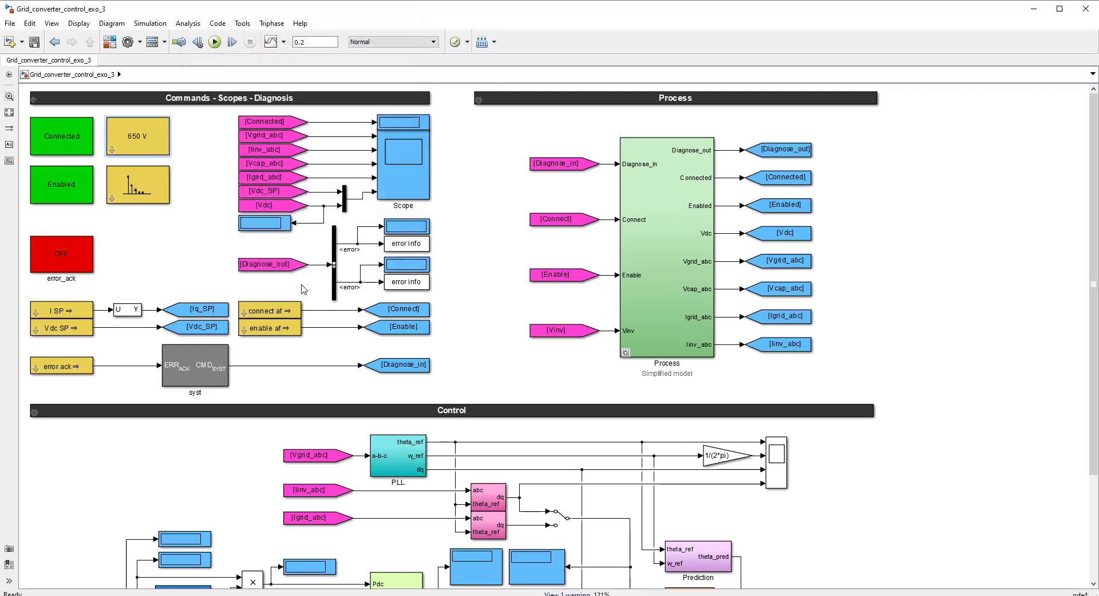
Step: Run the simulation with Ctrl+T and underline PI current dq, Power balance, [Iinv_abc] and the Park output
key(ctrl+t)
scroll(1065, 549, down, 3)
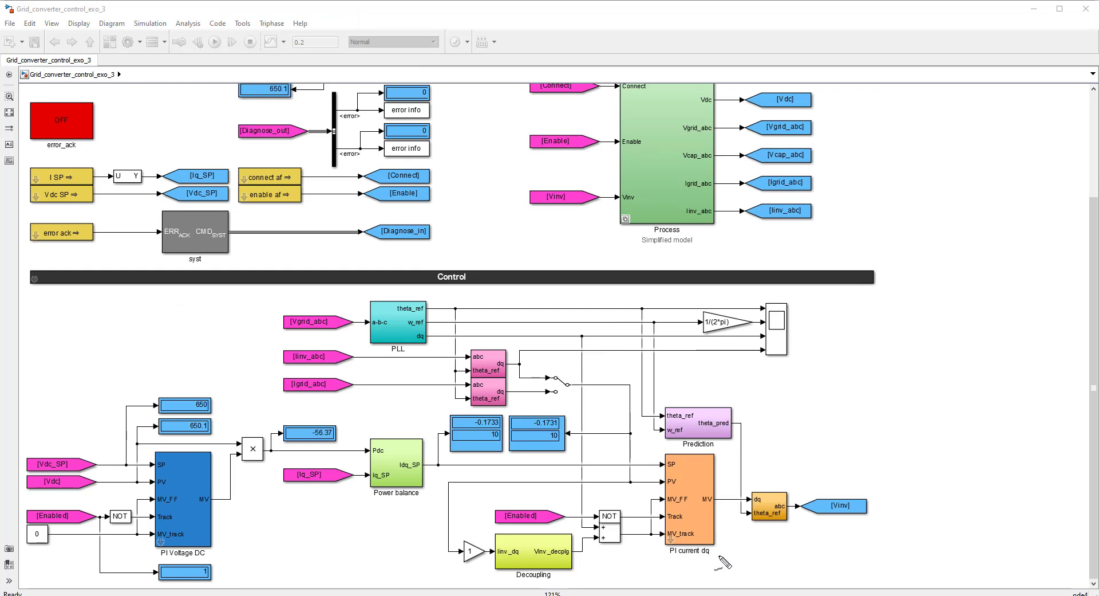
drag(720, 556, 676, 561)
drag(420, 500, 380, 502)
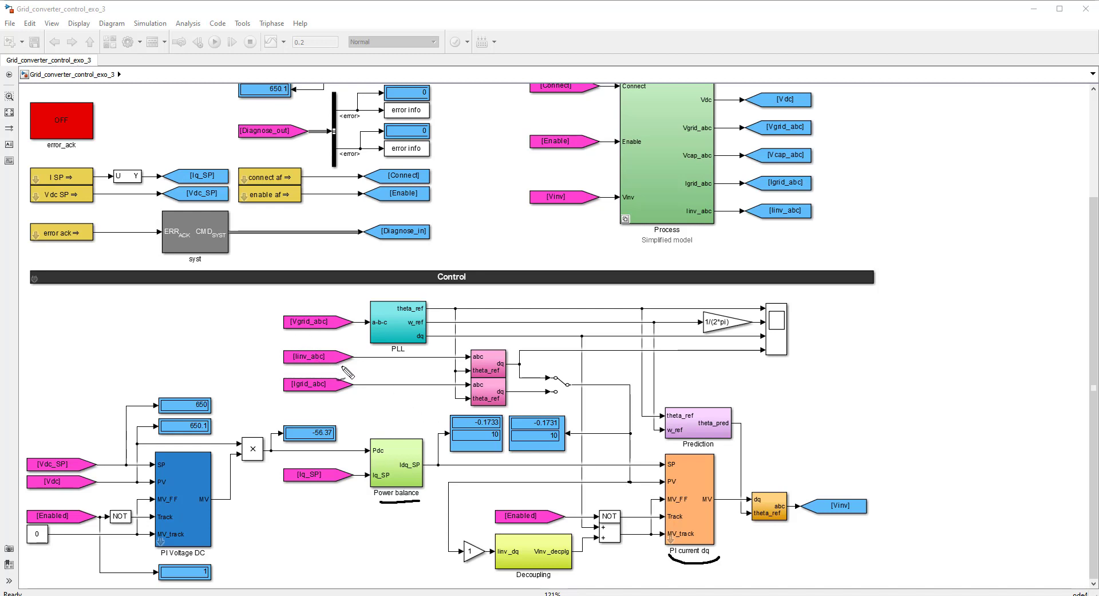
drag(342, 367, 291, 365)
mouse_move(507, 359)
mouse_down()
mouse_move(491, 360)
mouse_move(498, 369)
mouse_move(509, 361)
mouse_move(494, 357)
mouse_up()
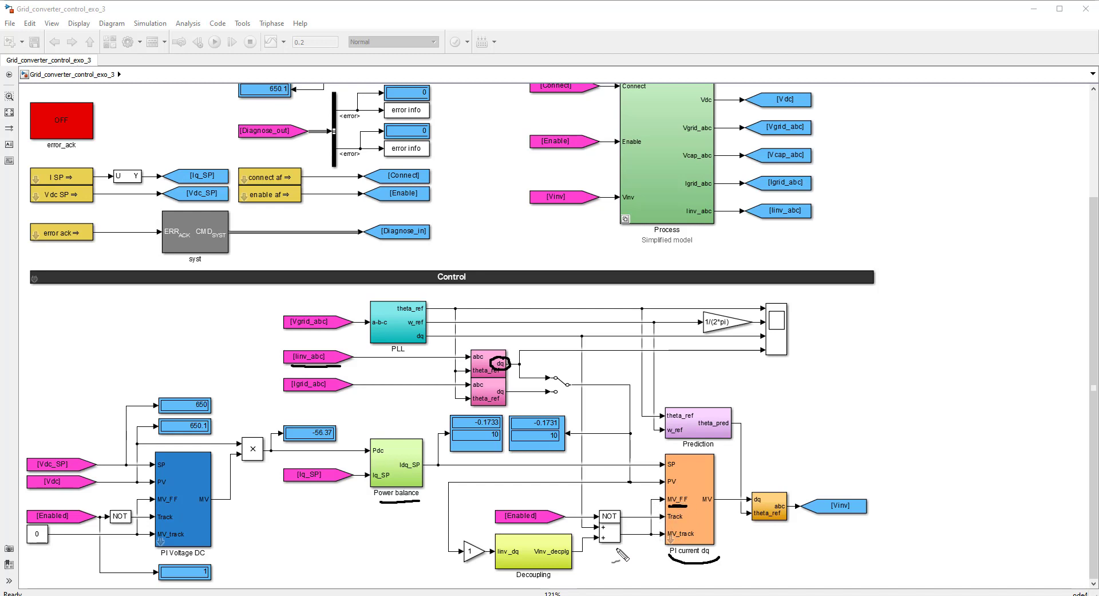
Step: Underline the sum feeding PI current dq and handwrite 'Vgrid dq ff' above the PLL outputs
drag(602, 547, 618, 548)
click(581, 334)
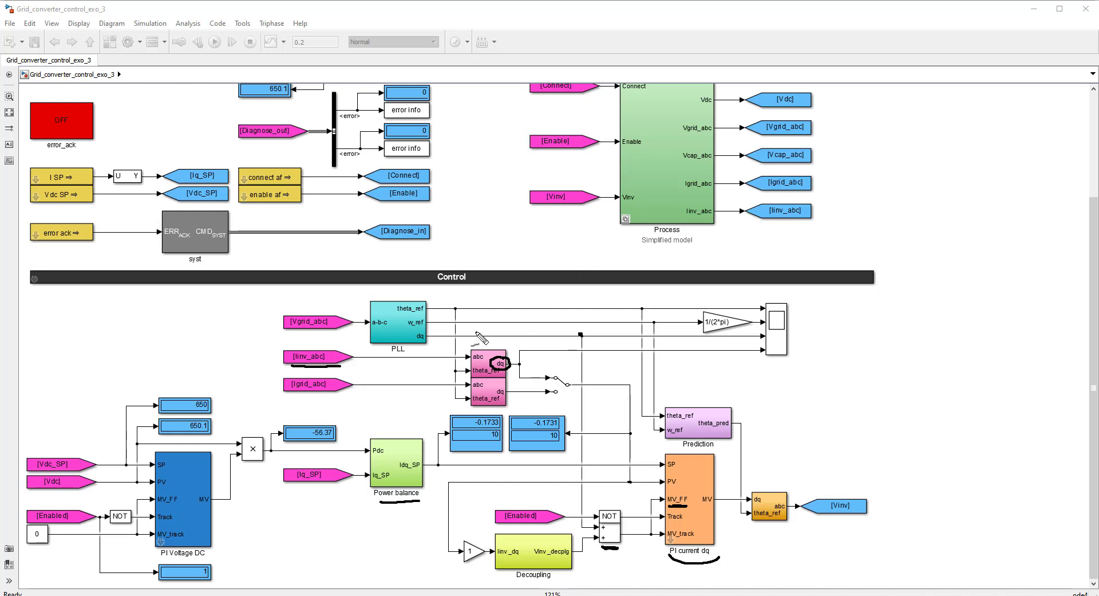
mouse_move(552, 290)
mouse_down()
mouse_move(564, 311)
mouse_move(586, 301)
mouse_move(574, 287)
mouse_move(602, 307)
mouse_move(613, 292)
mouse_move(634, 302)
mouse_up()
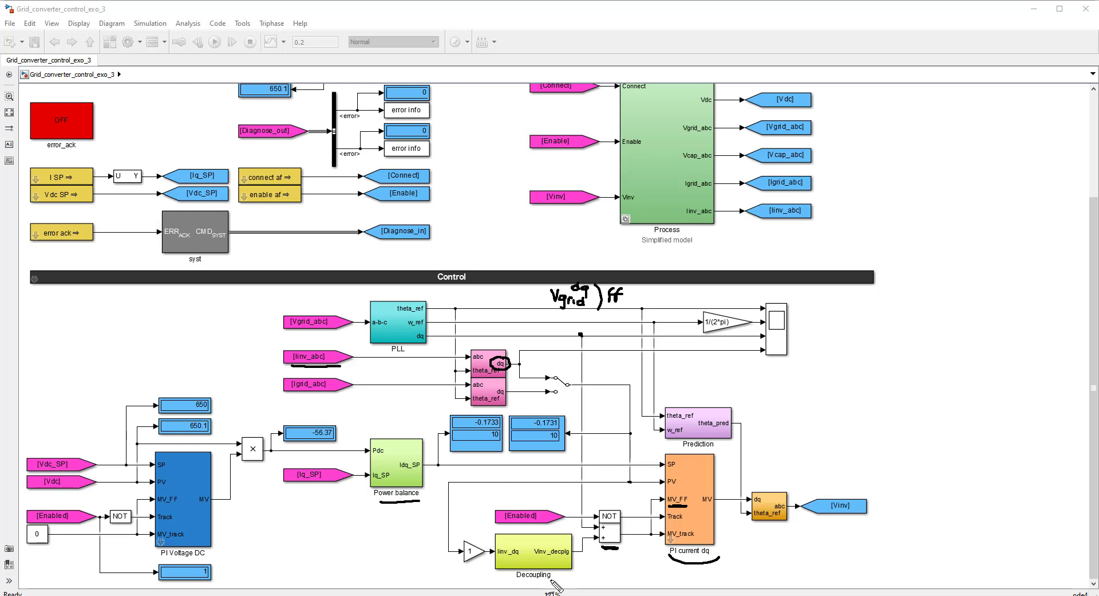
Step: Ink marks on the Decoupling block, the [Enabled] tag and the Track input of PI current dq
drag(551, 582, 514, 580)
drag(542, 517, 551, 514)
drag(682, 522, 690, 518)
Step: Draw arrows labelled 'Vinv dq' and 'Vinv abc' at the outputs and underline theta_pred
mouse_move(729, 501)
mouse_down()
mouse_move(745, 553)
mouse_move(760, 558)
mouse_move(757, 541)
mouse_move(766, 544)
mouse_up()
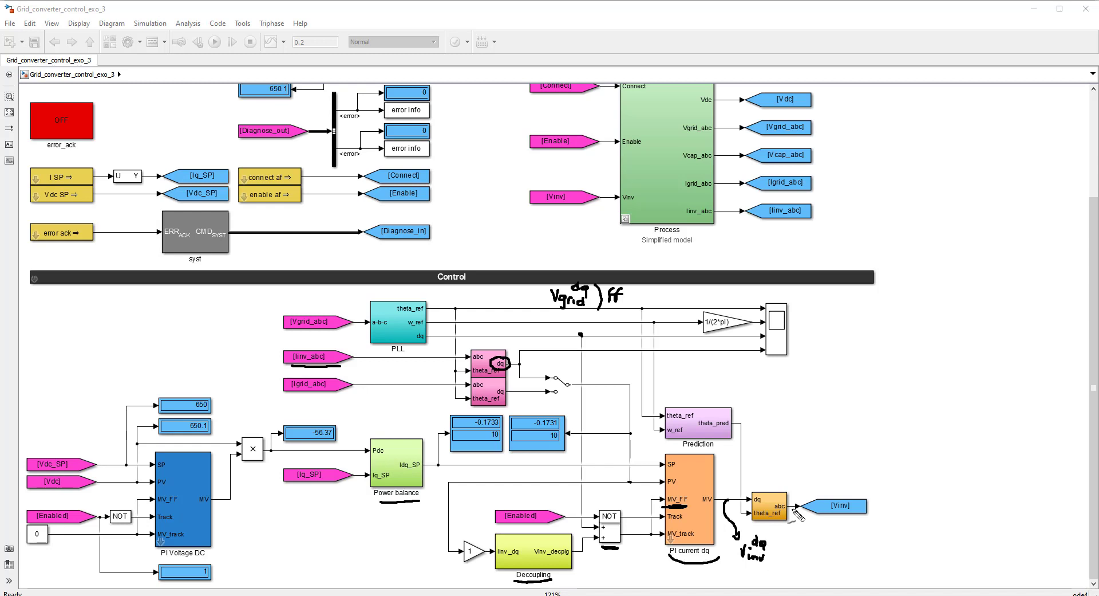
mouse_move(796, 510)
mouse_down()
mouse_move(819, 546)
mouse_move(839, 540)
mouse_move(860, 559)
mouse_move(850, 538)
mouse_move(870, 539)
mouse_up()
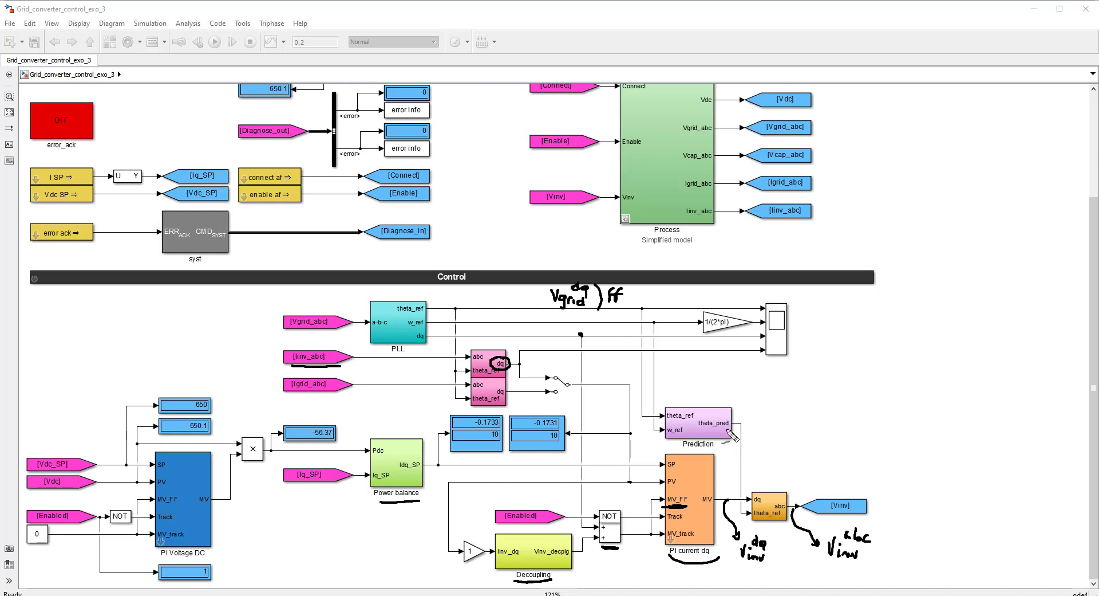
drag(729, 428, 713, 428)
Step: Handwrite '2..3 Ts' above the Prediction block to mark the prediction horizon
mouse_move(702, 378)
mouse_down()
mouse_move(767, 380)
mouse_move(716, 390)
mouse_up()
click(713, 380)
click(722, 380)
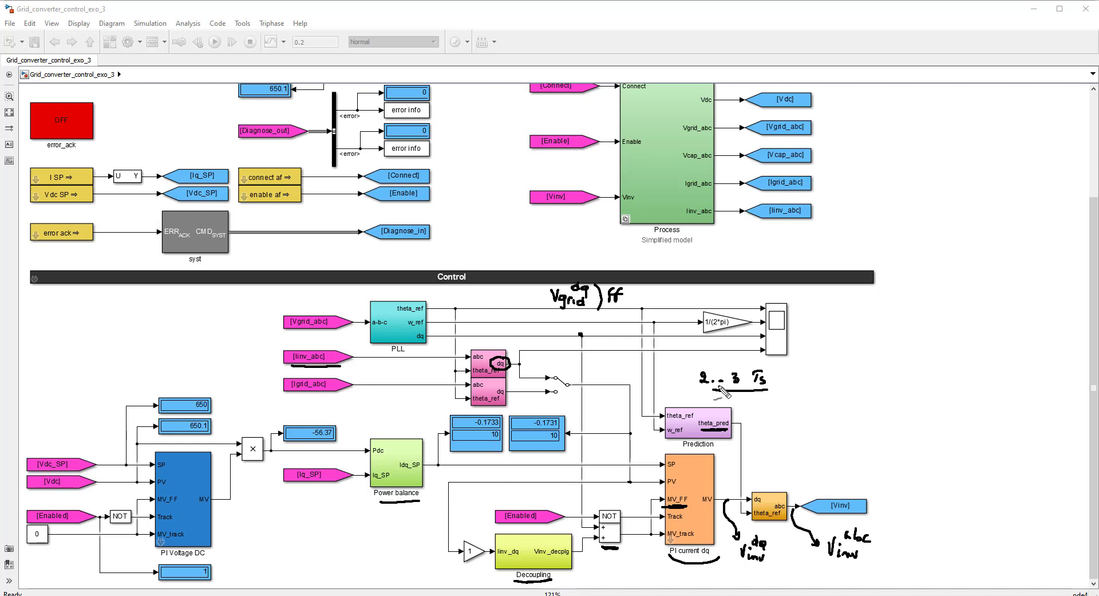
Step: Clear the annotations, return to the top of the model and run the simulation
key(Escape)
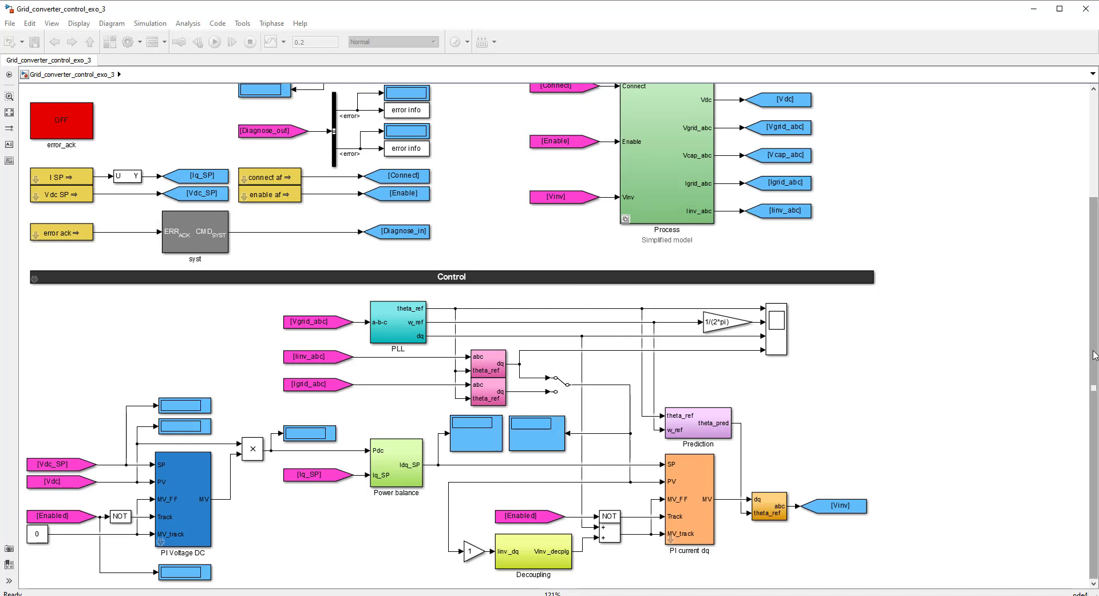
drag(1095, 398, 1090, 233)
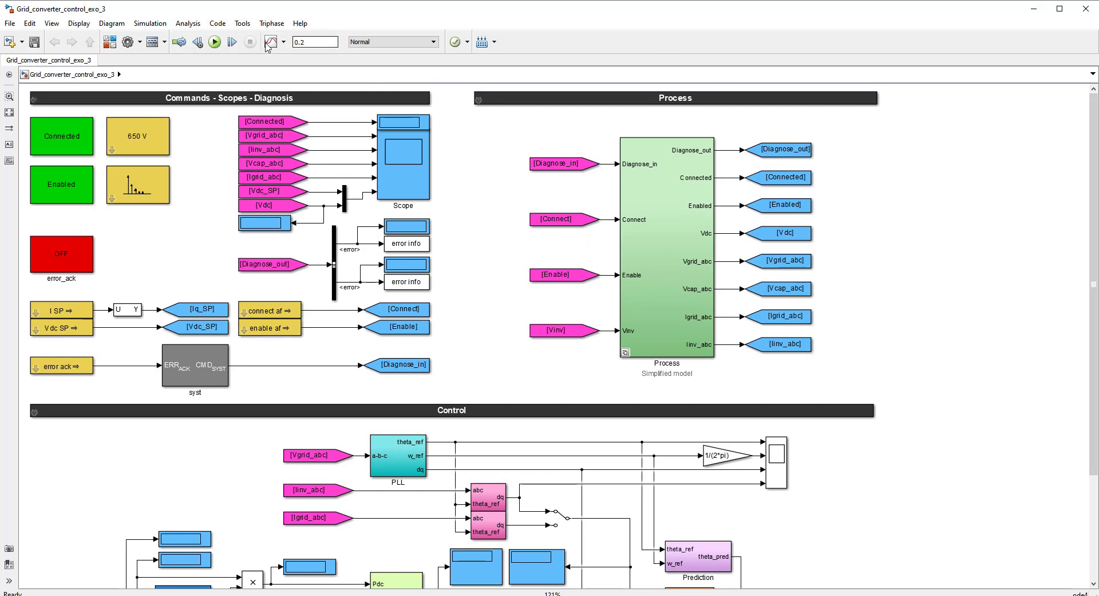
click(214, 42)
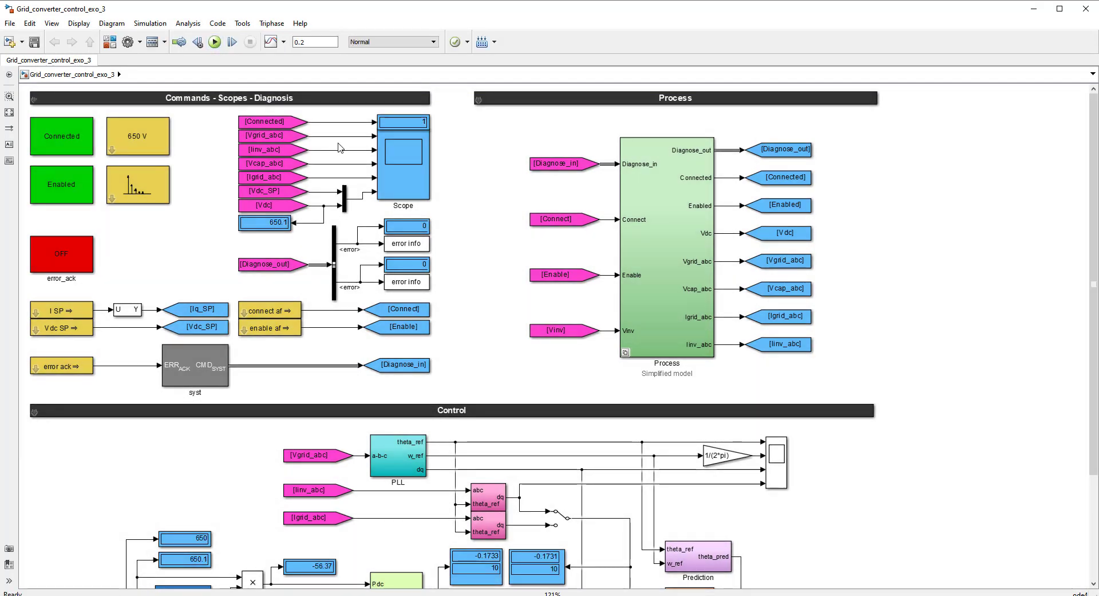
Step: Open the Scope block's plot window full-screen
click(403, 185)
double_click(402, 185)
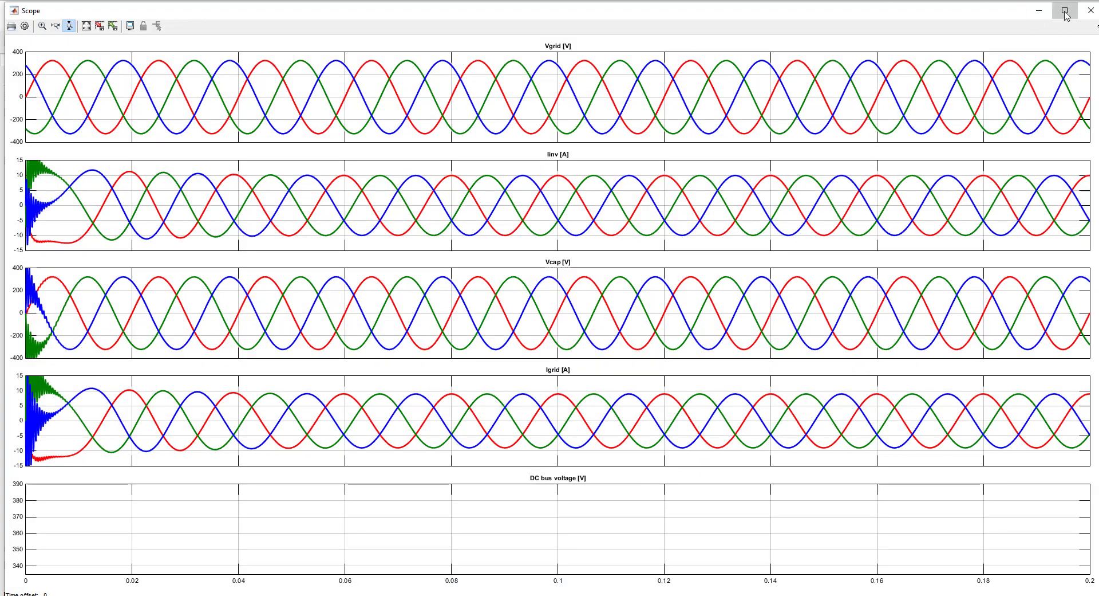
click(1065, 11)
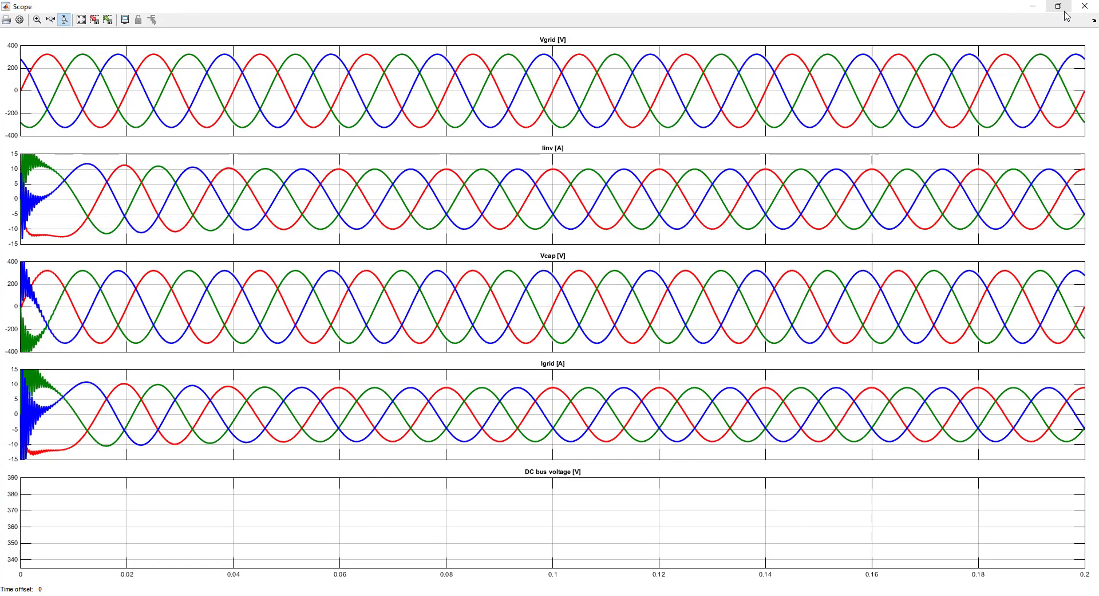
Step: Autoscale the Scope plots and circle the DC bus voltage's 600 V start and 650 V end
click(82, 21)
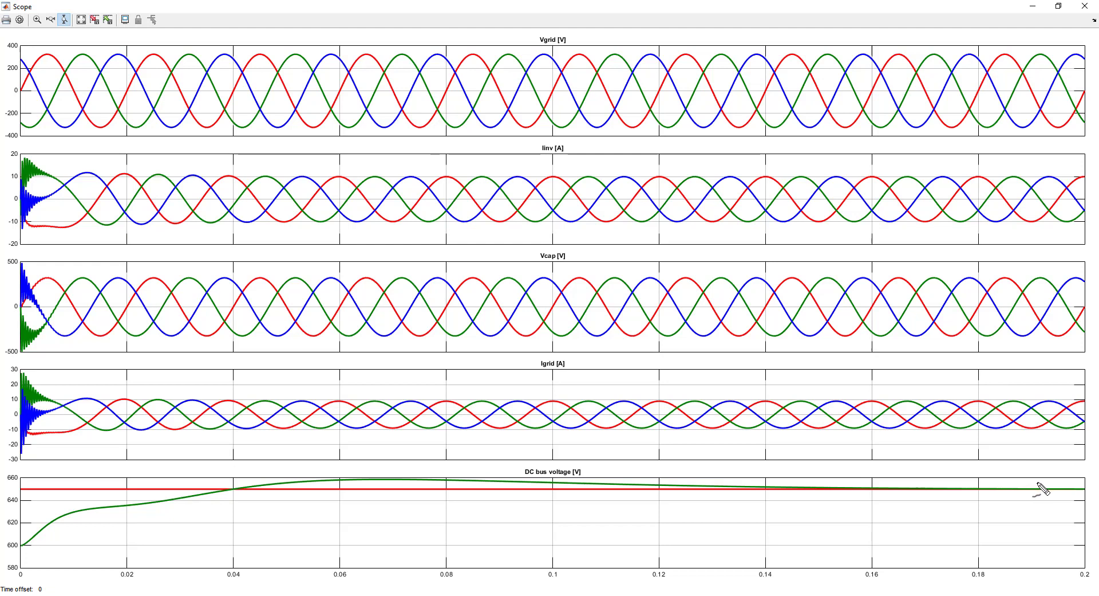
mouse_move(1037, 483)
mouse_down()
mouse_move(1053, 495)
mouse_move(1028, 495)
mouse_move(1041, 483)
mouse_up()
mouse_move(6, 539)
mouse_down()
mouse_move(30, 534)
mouse_move(39, 545)
mouse_move(7, 539)
mouse_up()
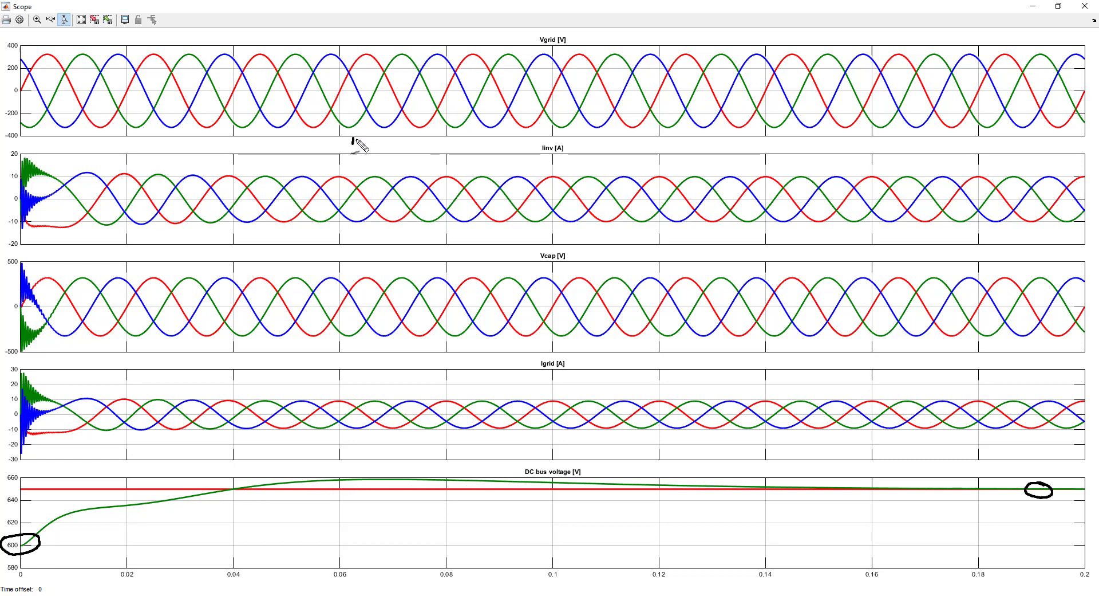
Step: Write 'Iinv = 10 A' and '90°' on the Scope and underline the Vgrid plot title
mouse_move(343, 134)
mouse_down()
mouse_move(363, 133)
mouse_move(360, 149)
mouse_move(401, 133)
mouse_move(405, 150)
mouse_move(434, 145)
mouse_up()
click(371, 128)
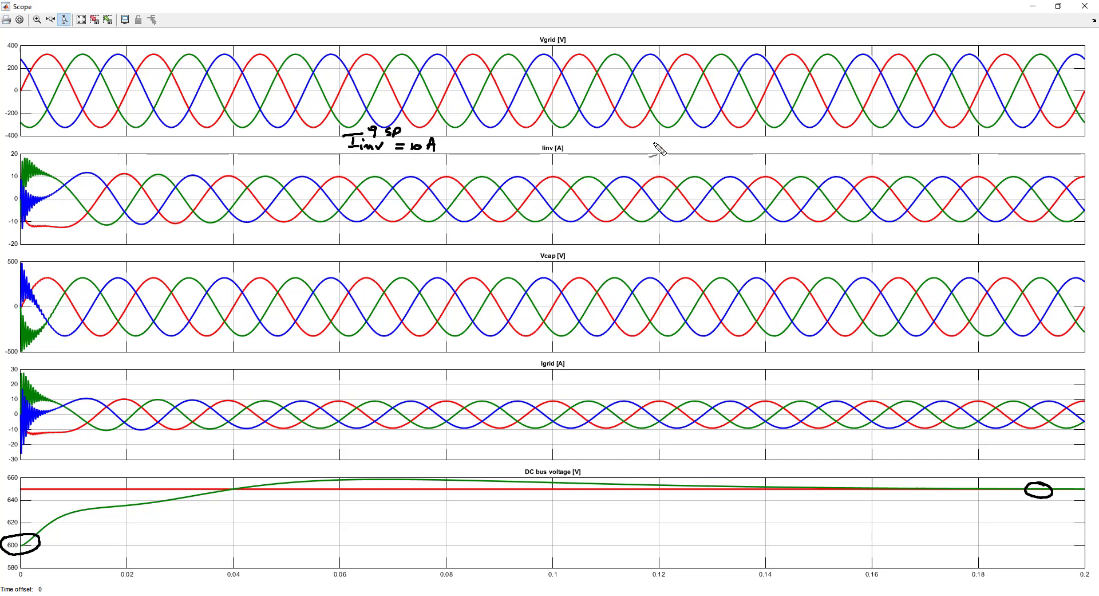
drag(653, 142, 674, 143)
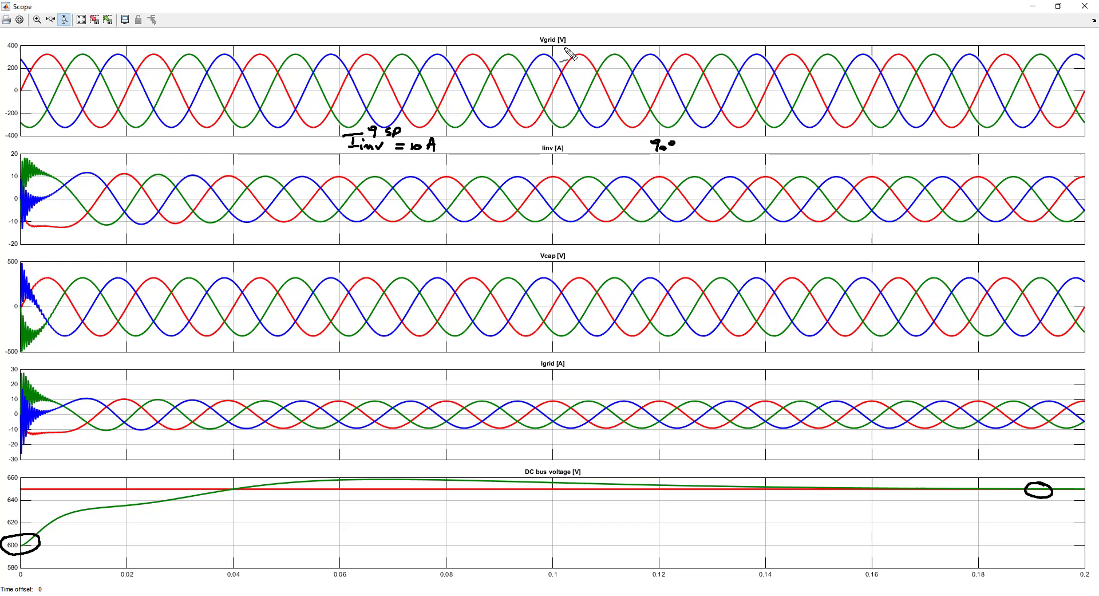
drag(567, 43, 540, 44)
Step: Write 'REACTIVE POWER' on the Scope, then clear all handwritten notes
mouse_move(744, 142)
mouse_down()
mouse_move(777, 153)
mouse_move(895, 153)
mouse_up()
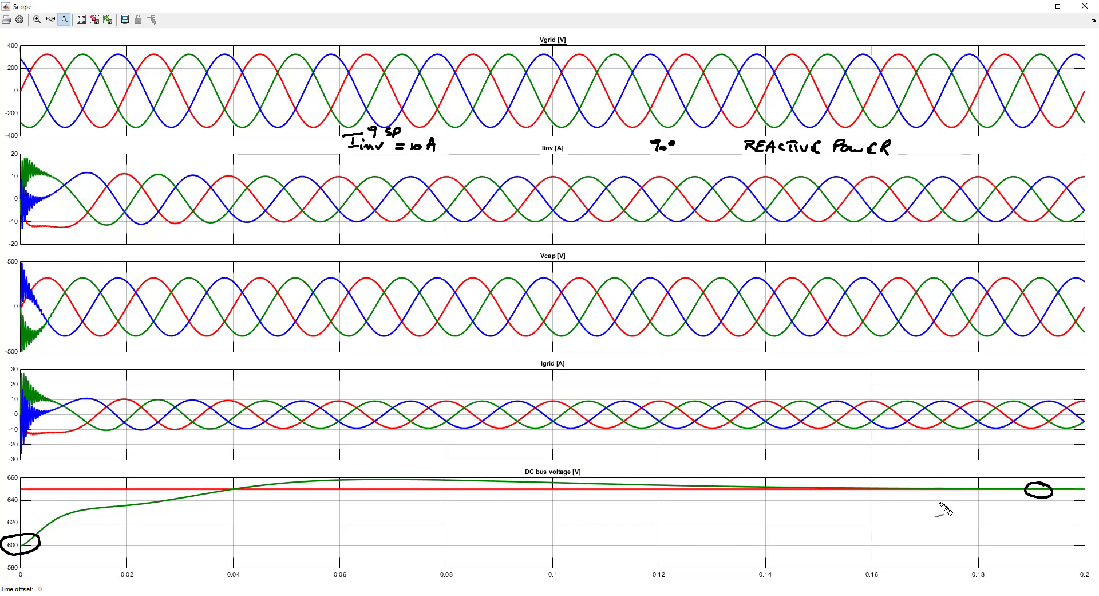
mouse_move(938, 505)
mouse_down()
mouse_move(959, 506)
mouse_move(918, 518)
mouse_up()
key(Escape)
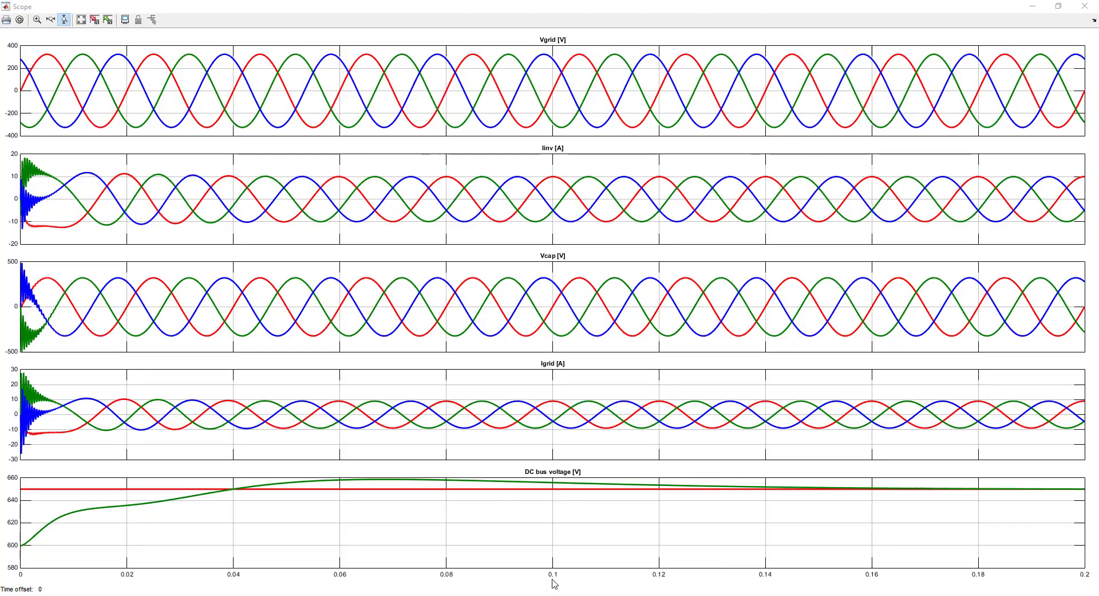
Step: Set the harmo_set_point block's Q-axis components to 0 and apply
mouse_move(324, 595)
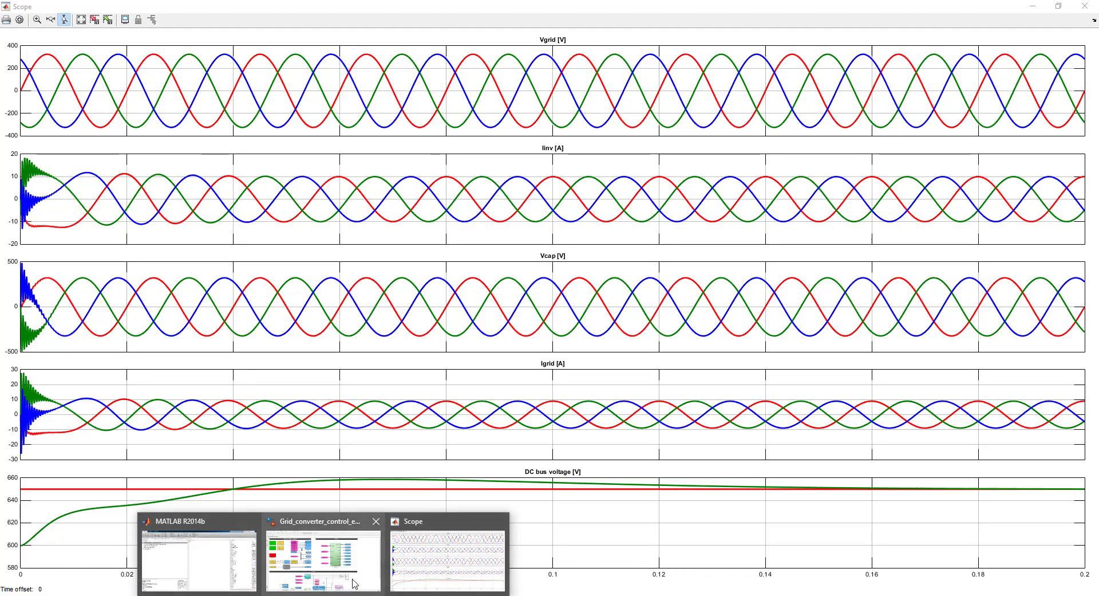
click(369, 579)
double_click(148, 190)
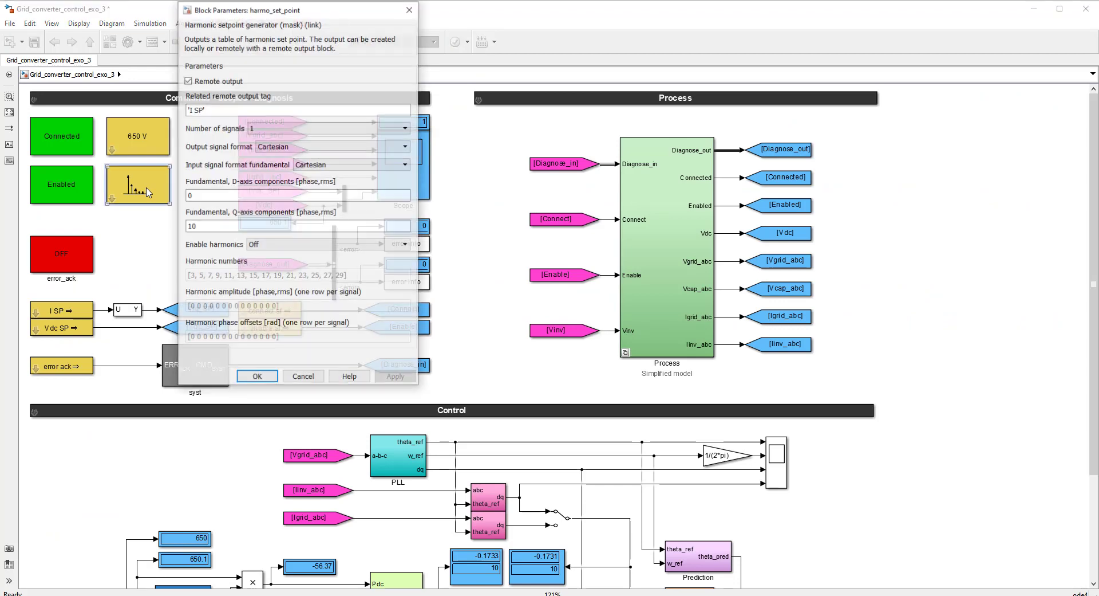
click(213, 224)
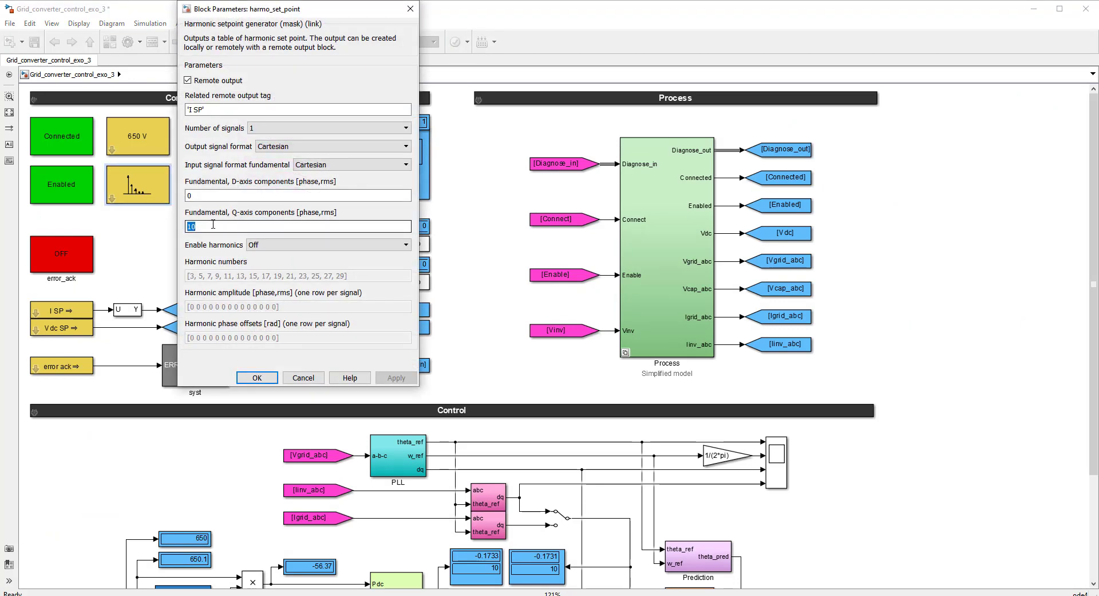
text(0)
click(390, 377)
click(257, 377)
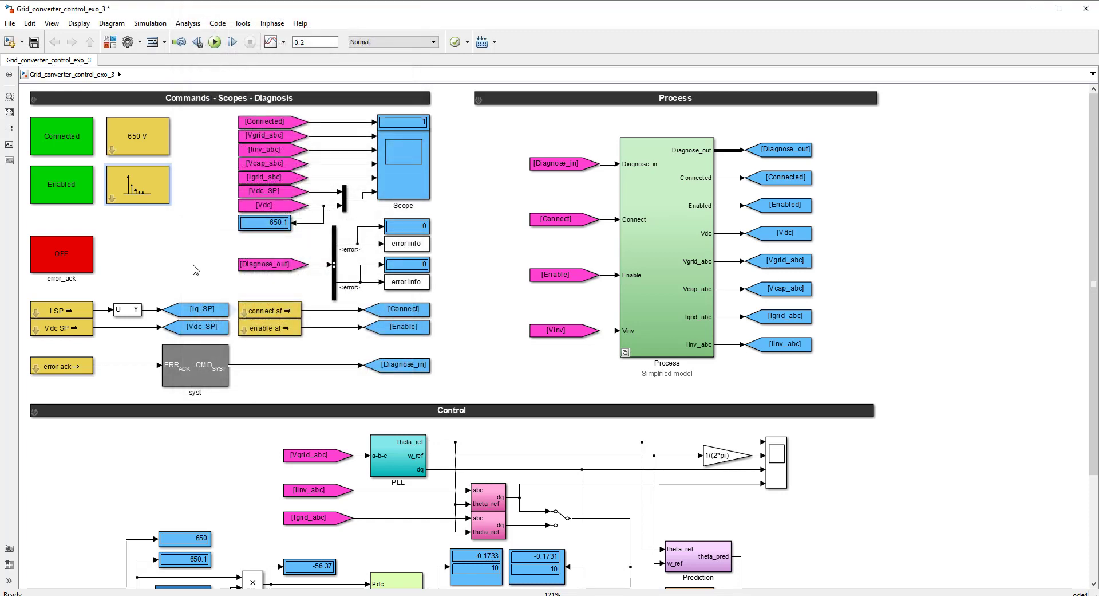
Step: Change the stop time to 1 and rerun the simulation
double_click(312, 41)
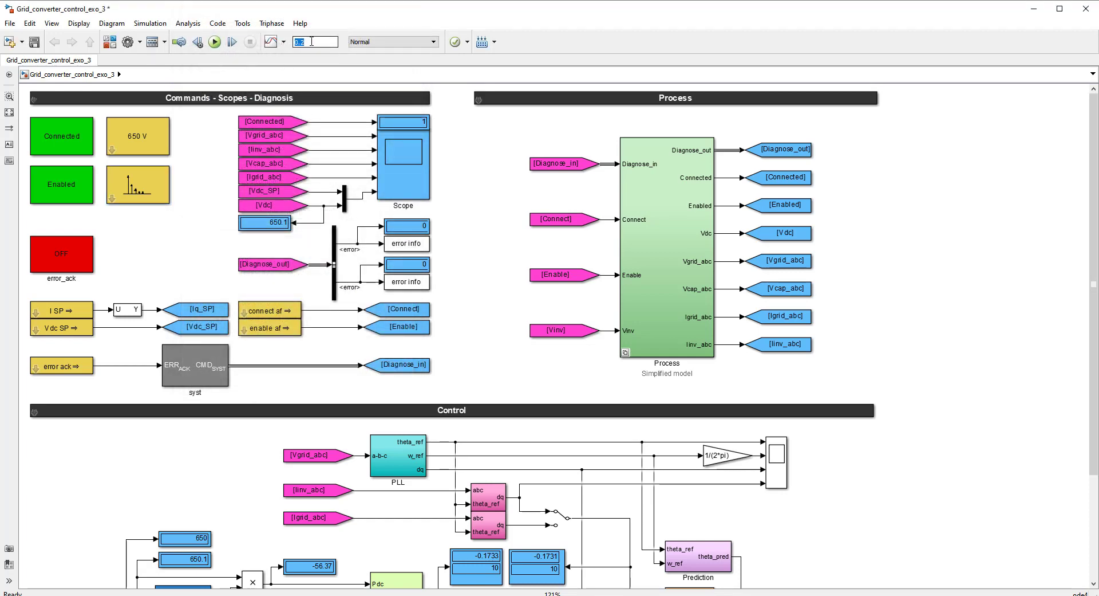
text(1)
click(216, 47)
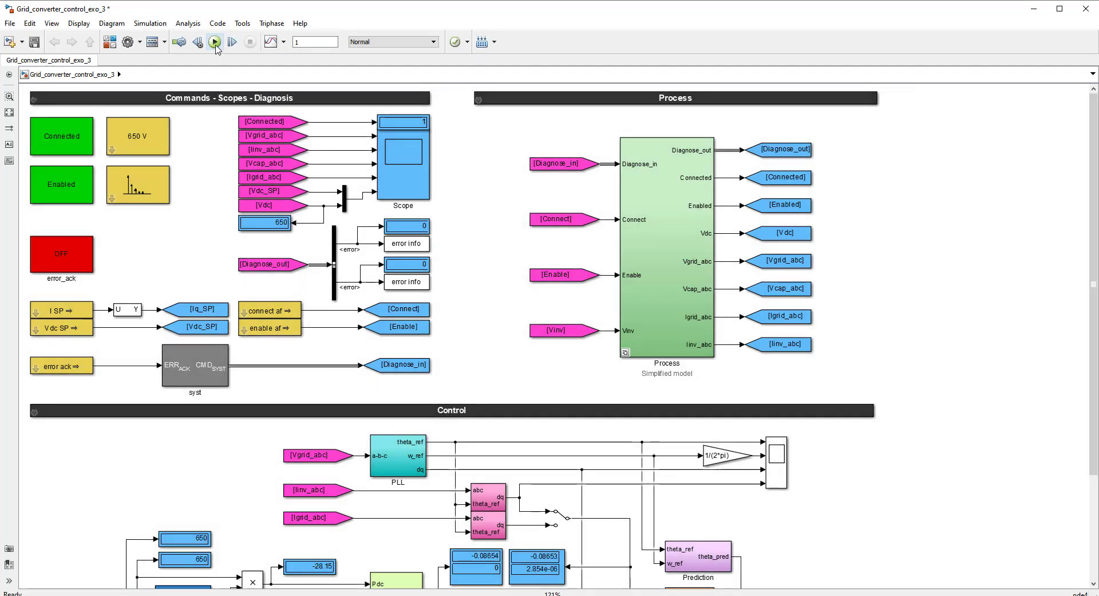
Step: Open the Scope and zoom the Iinv axis onto the roughly 0.08 A converter currents
click(410, 173)
double_click(410, 171)
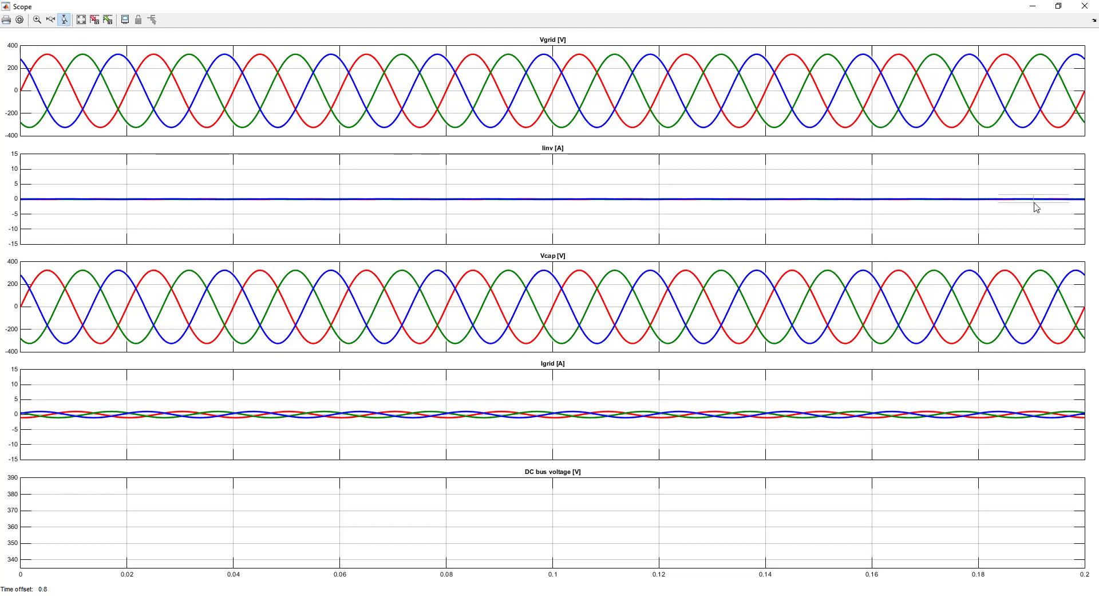
drag(1034, 207, 1027, 218)
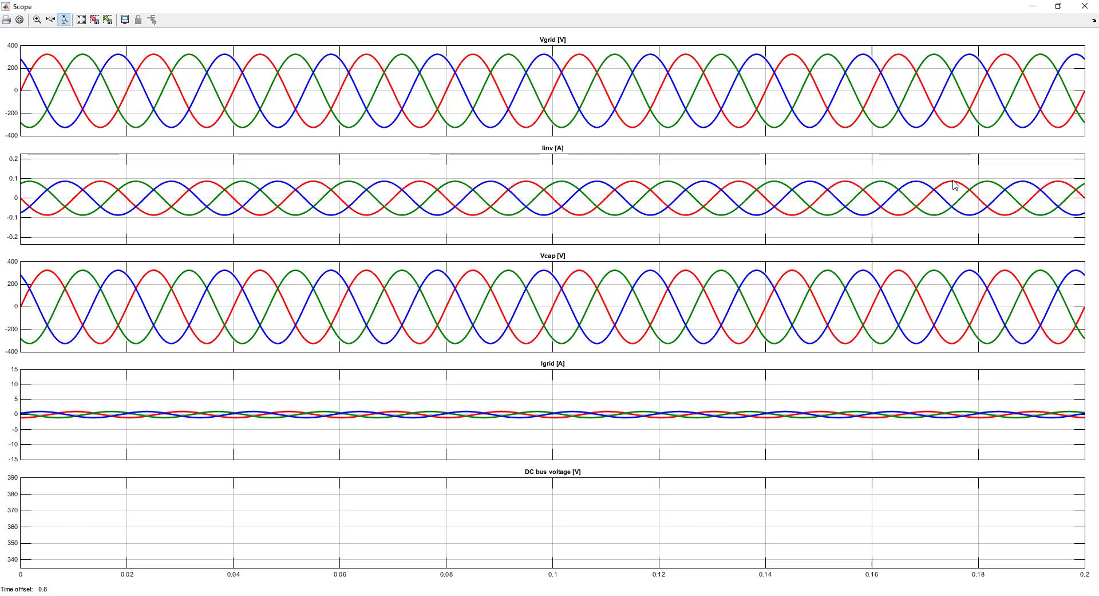
Step: Open Grid_converter_control_exo_3.slx from the Exo_3_Final_PI_Discrete folder in MATLAB
key(alt+Tab)
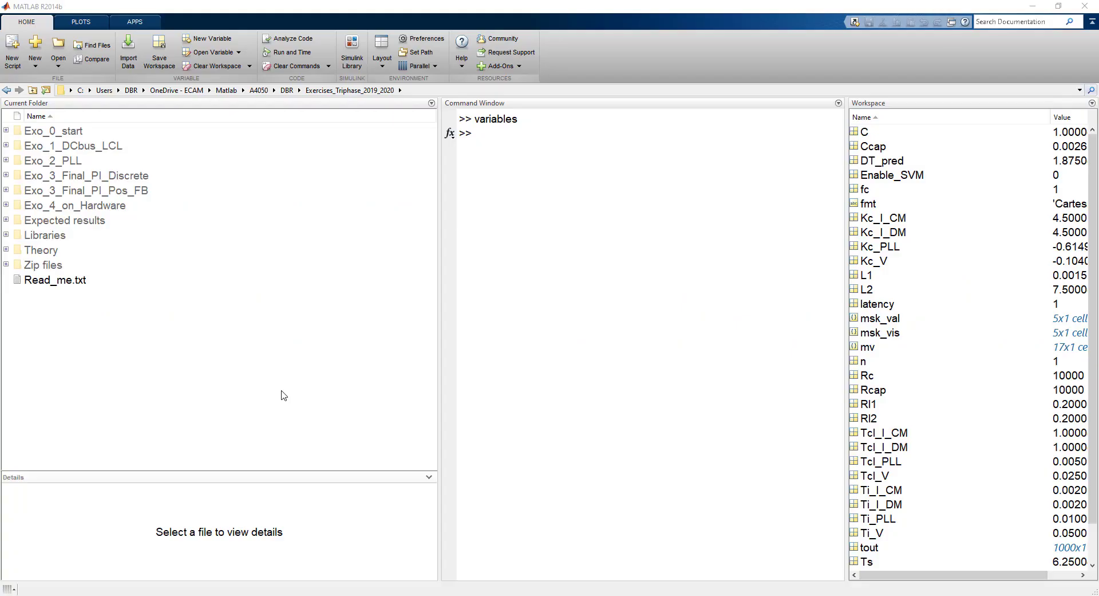
double_click(79, 179)
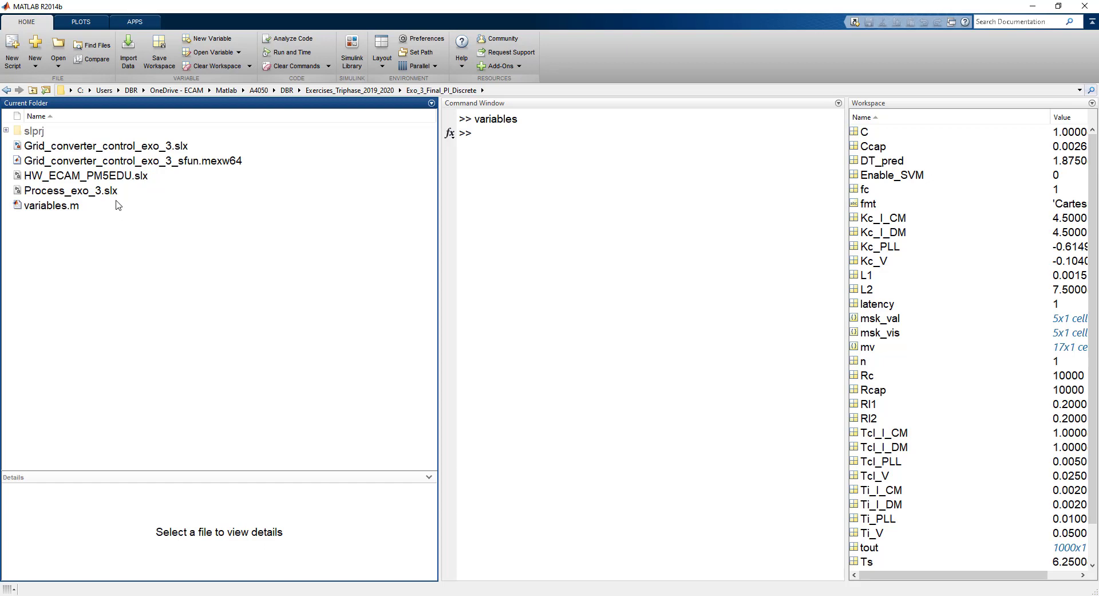
click(106, 148)
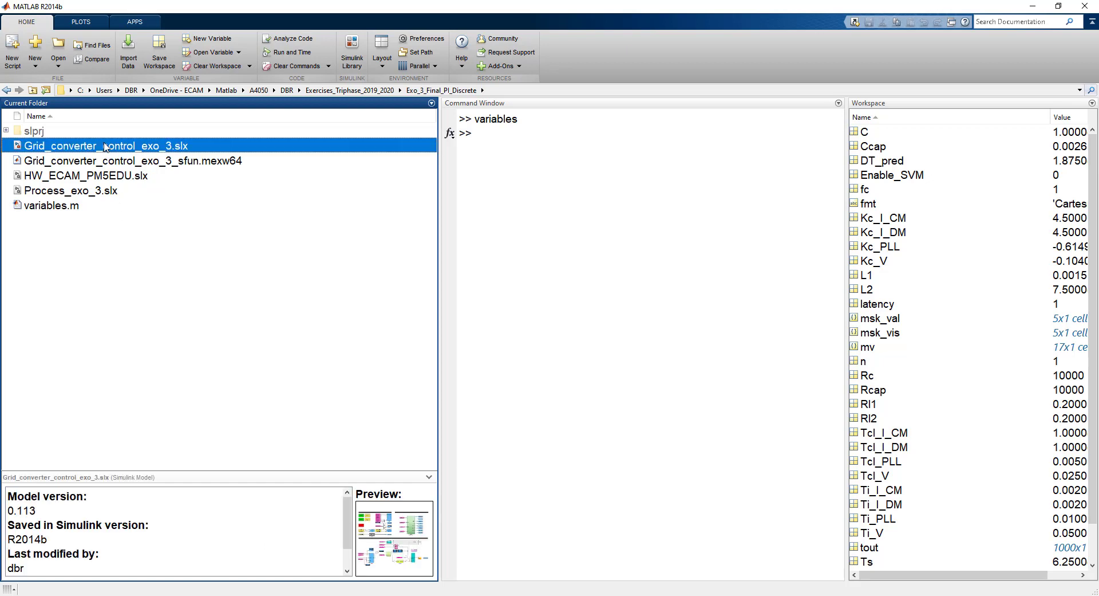
double_click(106, 148)
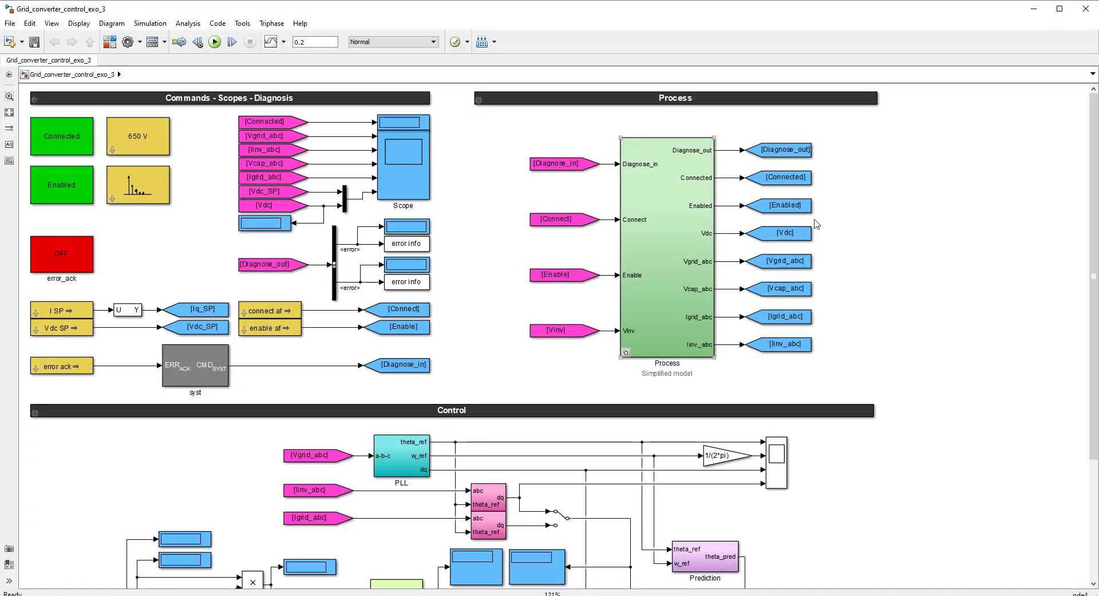
Step: Inspect the Control section's constant 0 and PI Current blocks, then run the discrete-PI simulation
drag(1094, 202, 1094, 322)
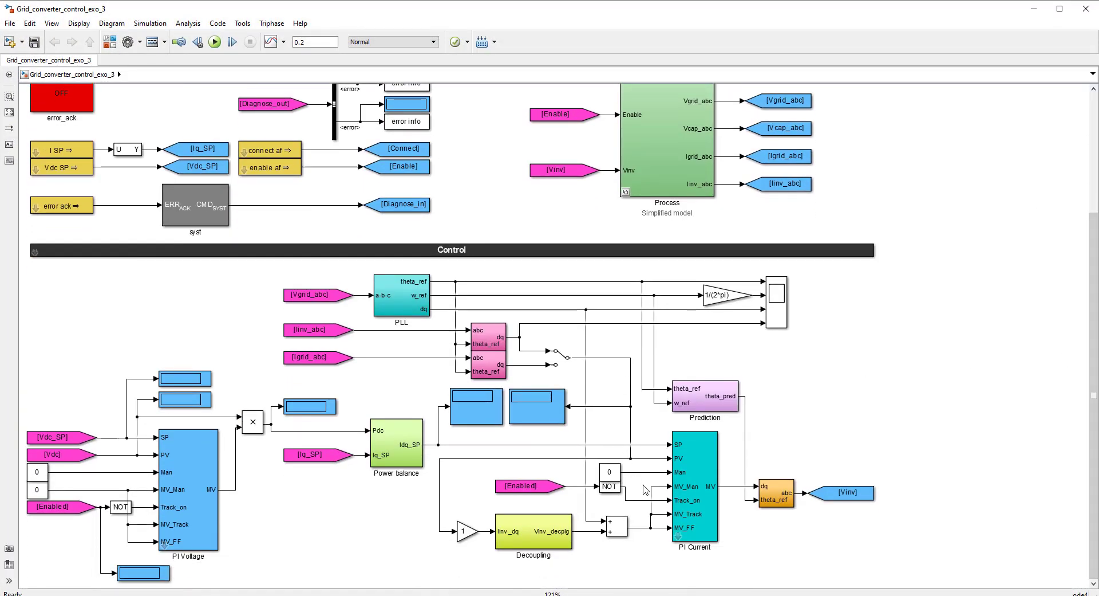
click(612, 476)
click(685, 475)
click(647, 475)
click(37, 472)
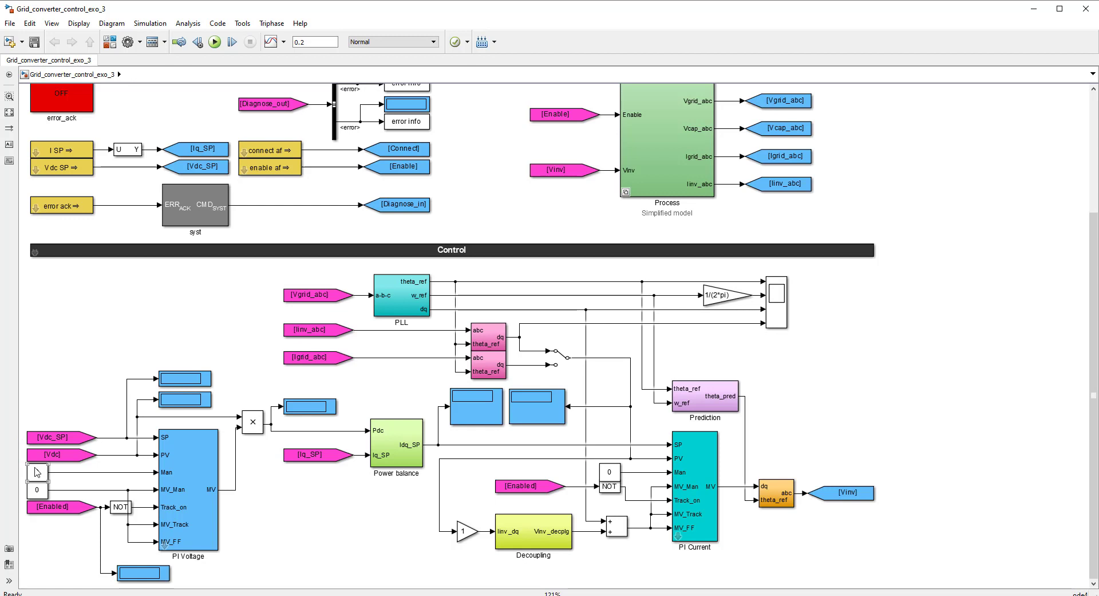
click(215, 43)
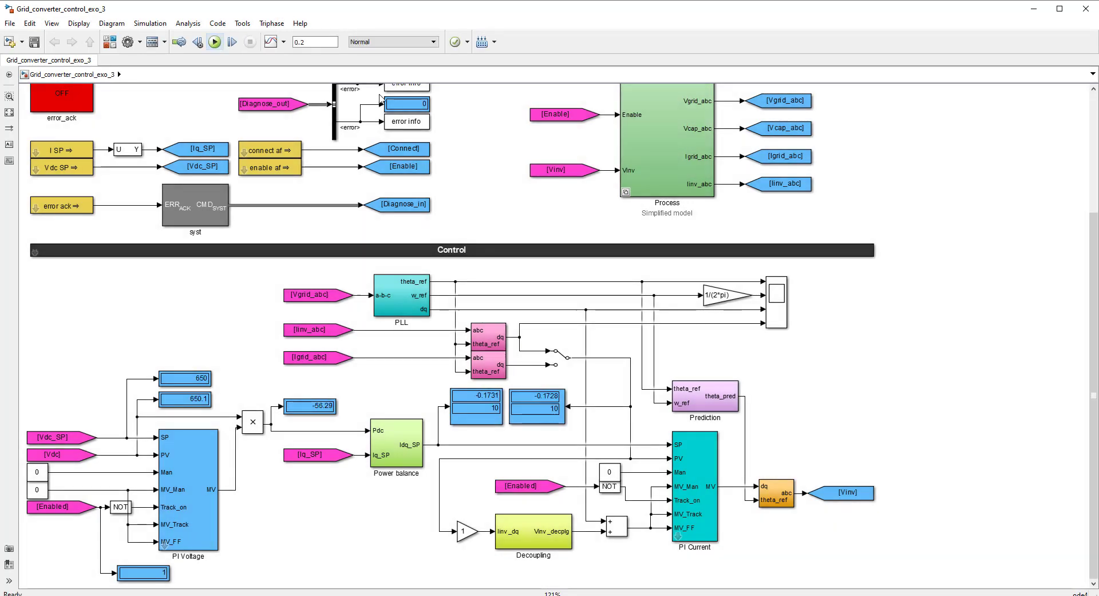
Step: Open the Scope maximized and autoscale all plots to show the DC bus settling at 650 V
drag(1095, 275, 1095, 144)
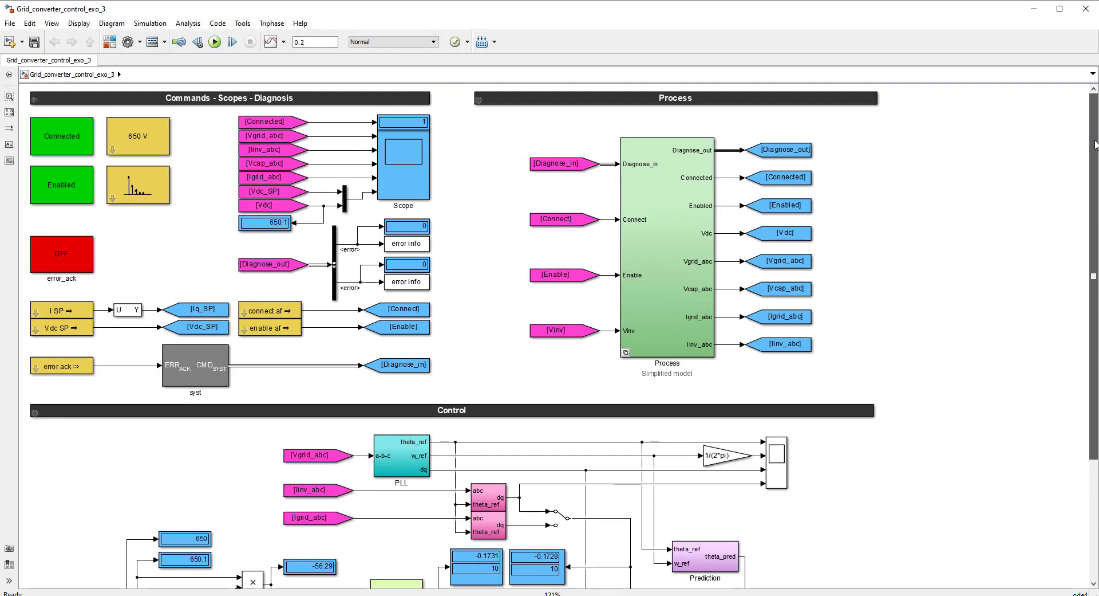
double_click(413, 168)
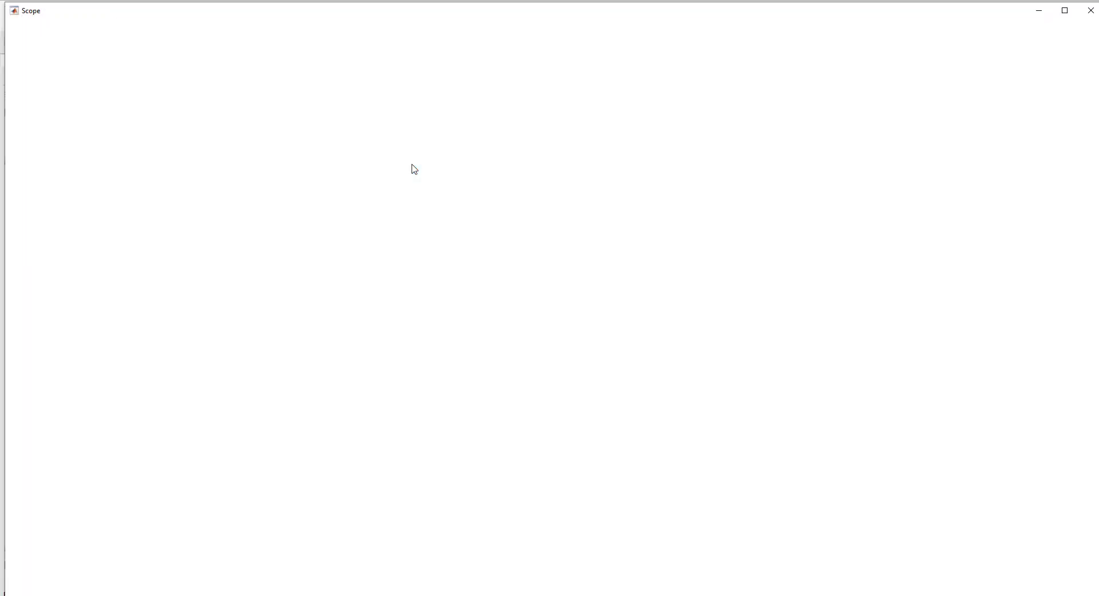
click(1065, 11)
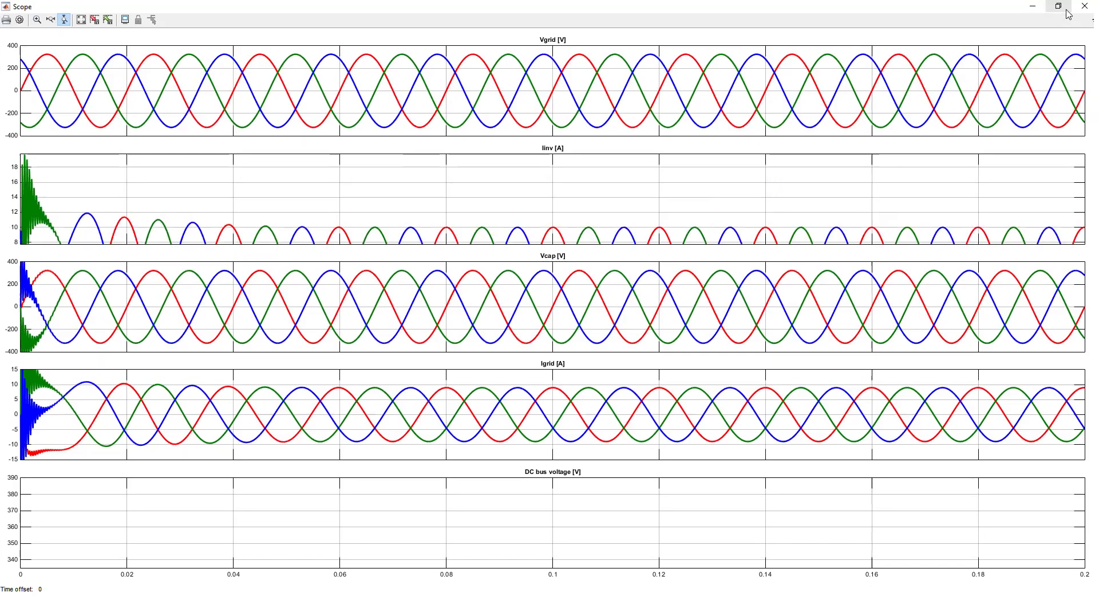
click(82, 21)
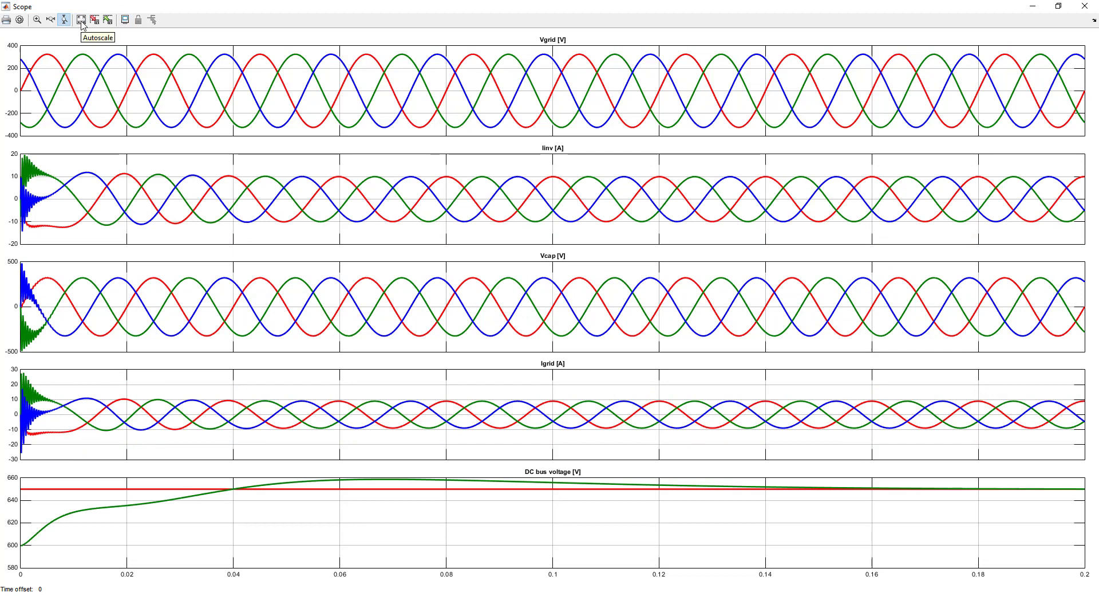